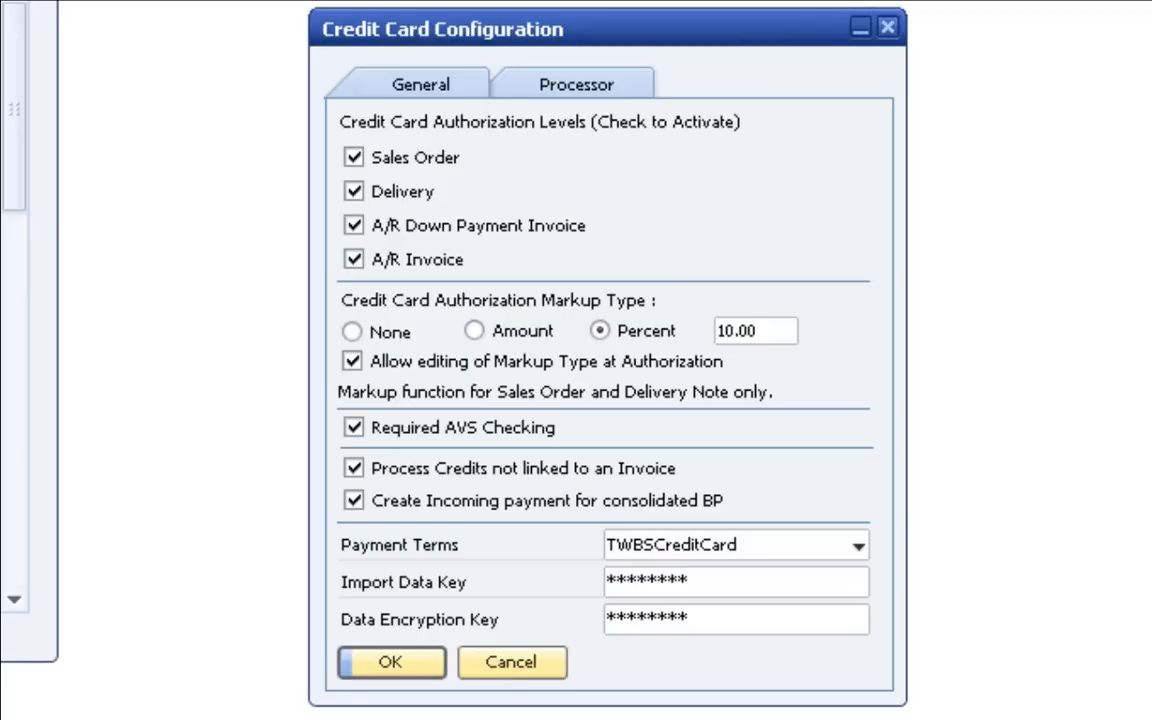
- View the processor settings of the credit card configuration
{"action": "left_click", "coordinate": [577, 85]}
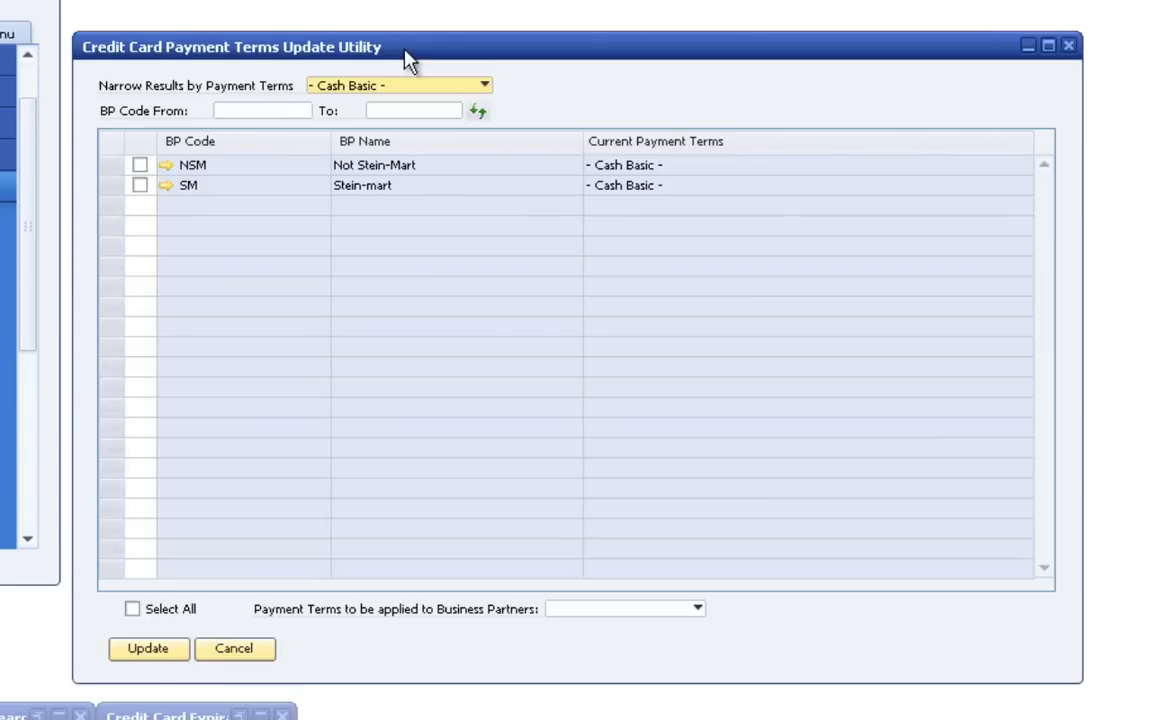
- Select the business partners Not Stein-Mart and Stein-mart and choose 2P10Net30 as the payment terms to apply to them
{"action": "left_click", "coordinate": [140, 165]}
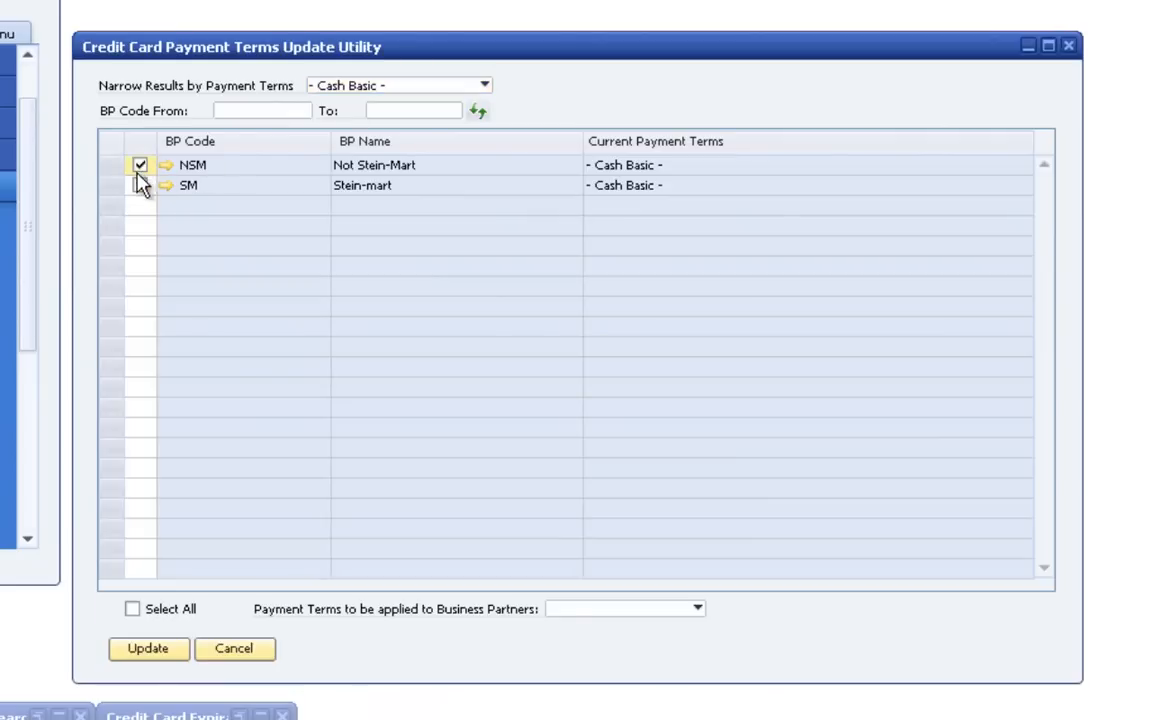
{"action": "left_click", "coordinate": [140, 186]}
{"action": "left_click", "coordinate": [697, 609]}
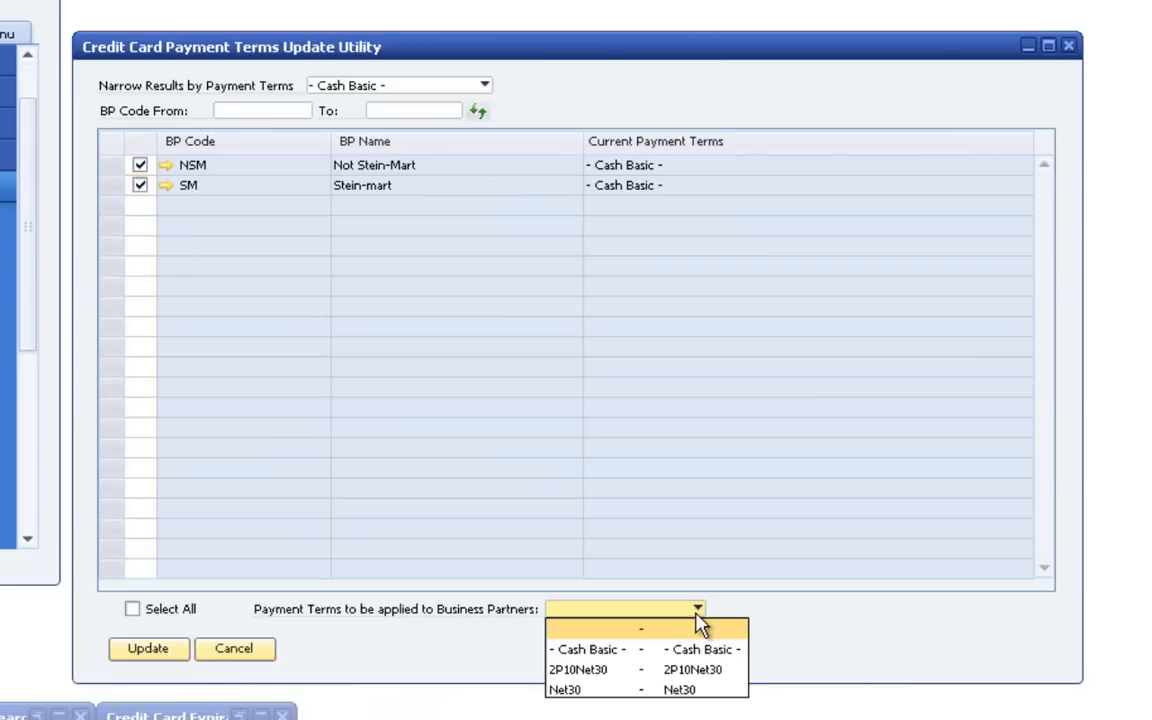
{"action": "left_click", "coordinate": [667, 672]}
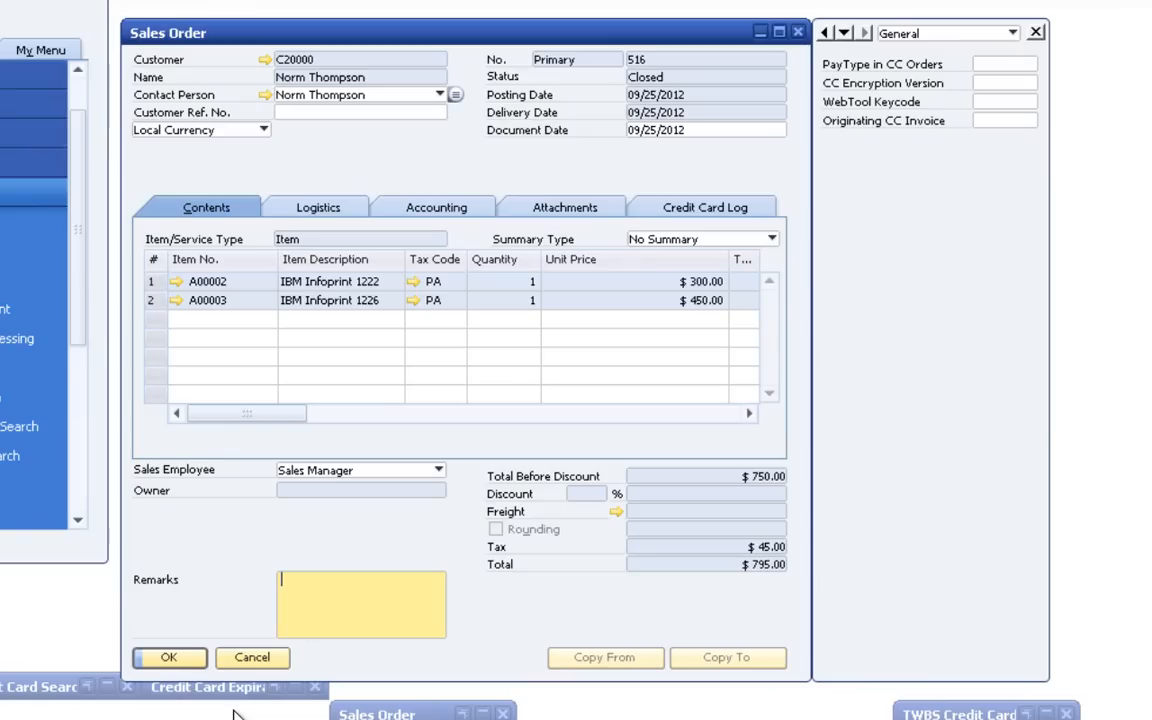
- View the credit card log of the closed sales order
{"action": "left_click", "coordinate": [725, 216]}
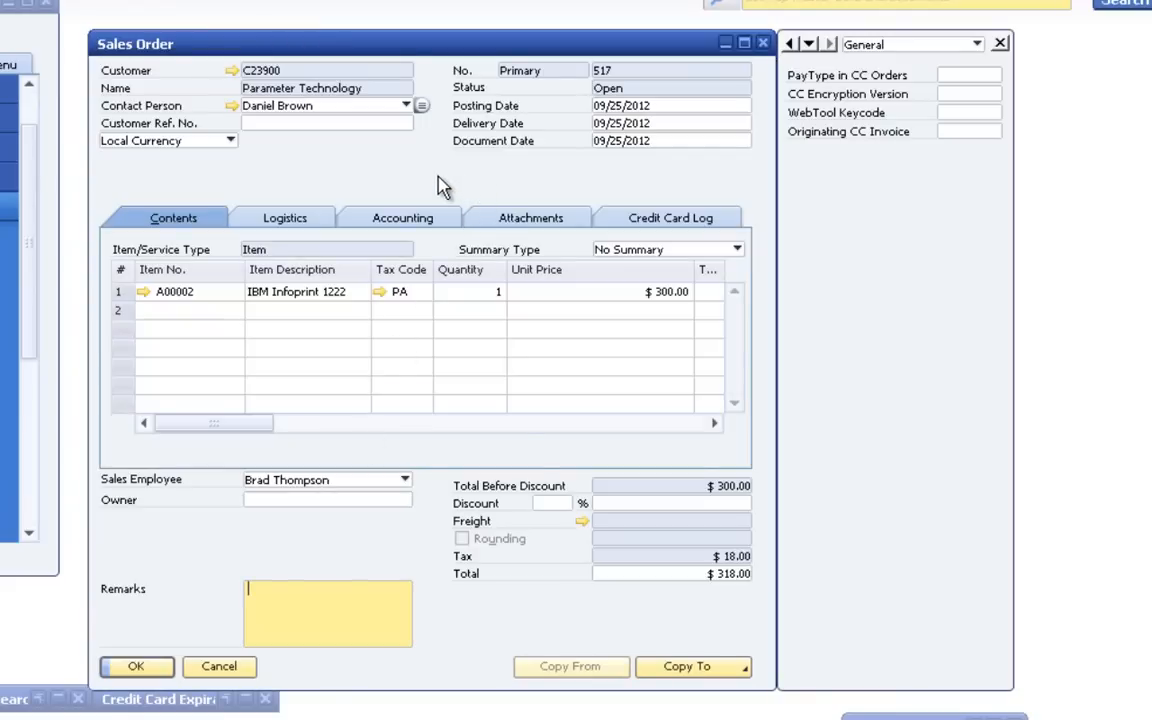
- Open the credit card authorization for the open Parameter Technology sales order and view the cards available to charge
{"action": "right_click", "coordinate": [443, 186]}
{"action": "left_click", "coordinate": [456, 255]}
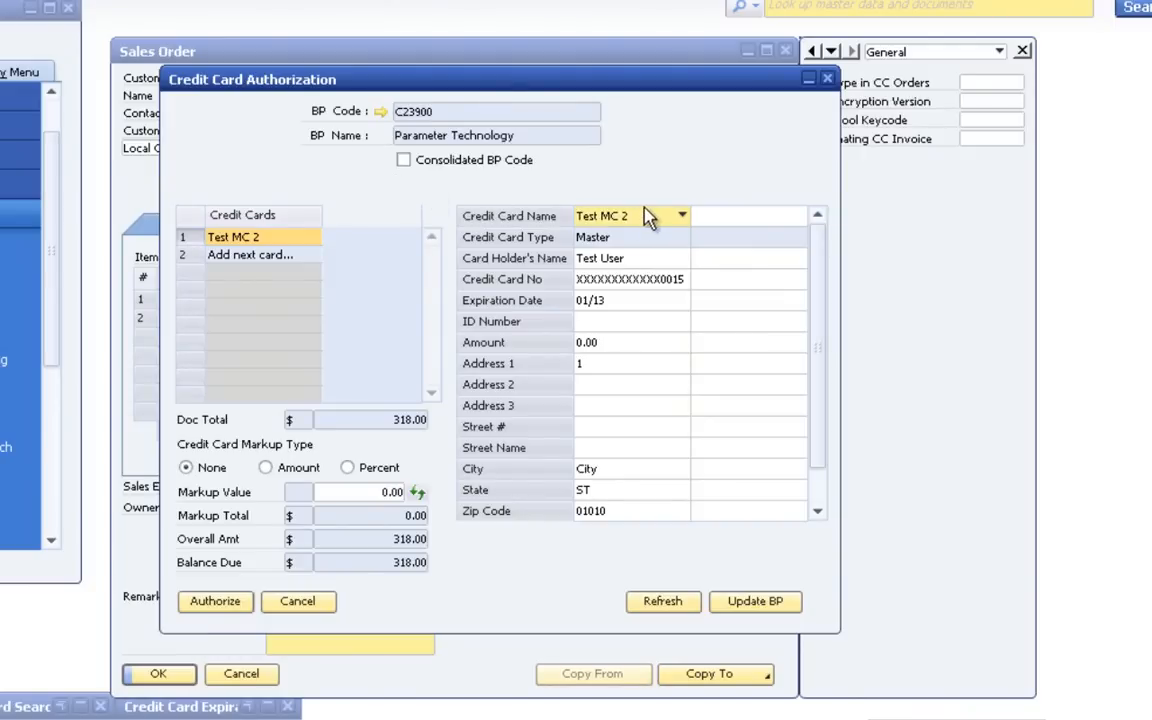
{"action": "left_click", "coordinate": [683, 217]}
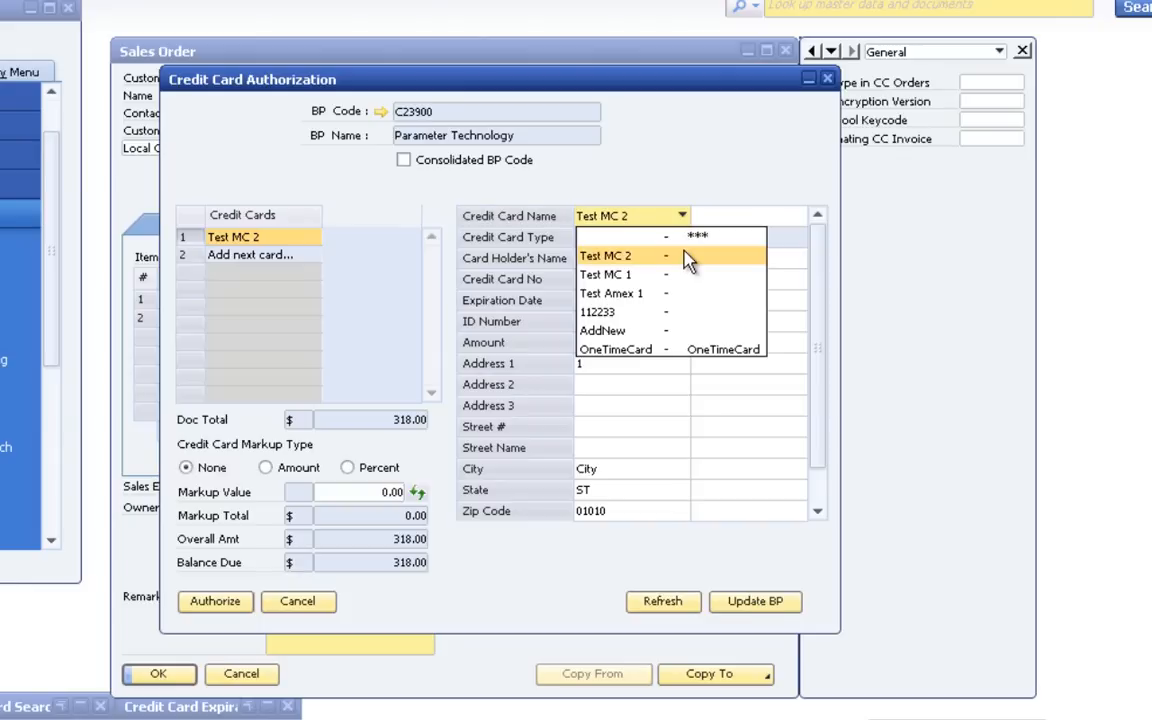
{"action": "left_click", "coordinate": [684, 222]}
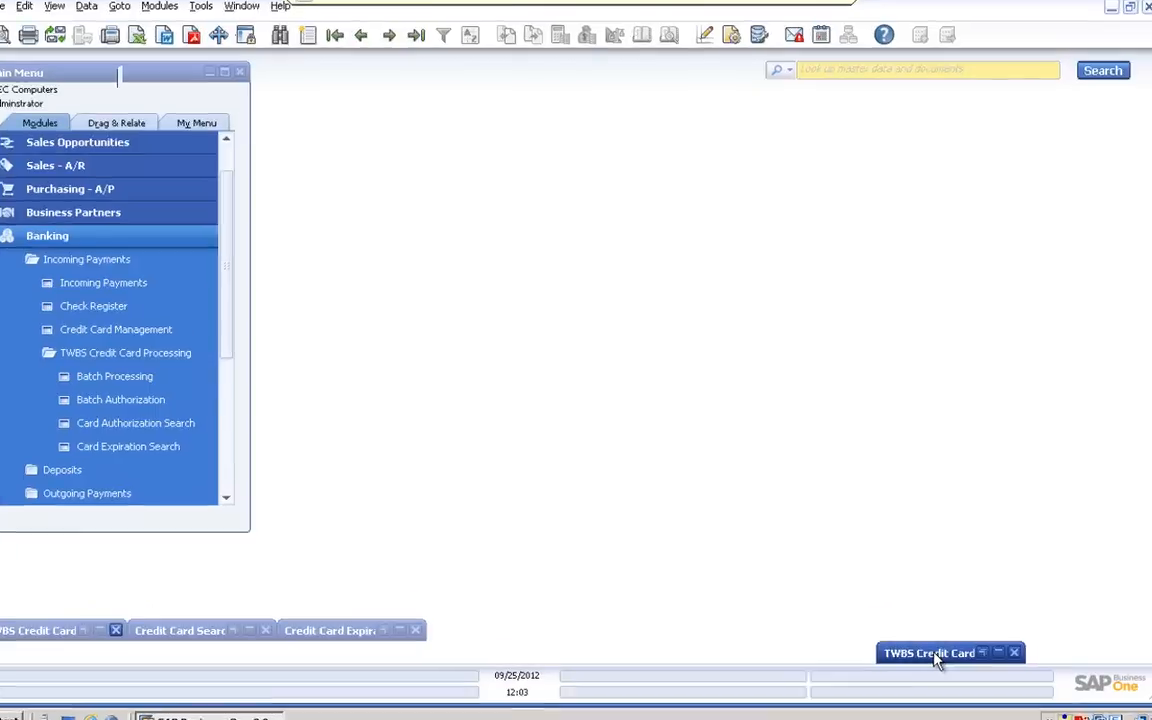
- Restore the credit card batch processing window and compare its settled and unsettled authorizations
{"action": "left_click", "coordinate": [938, 653]}
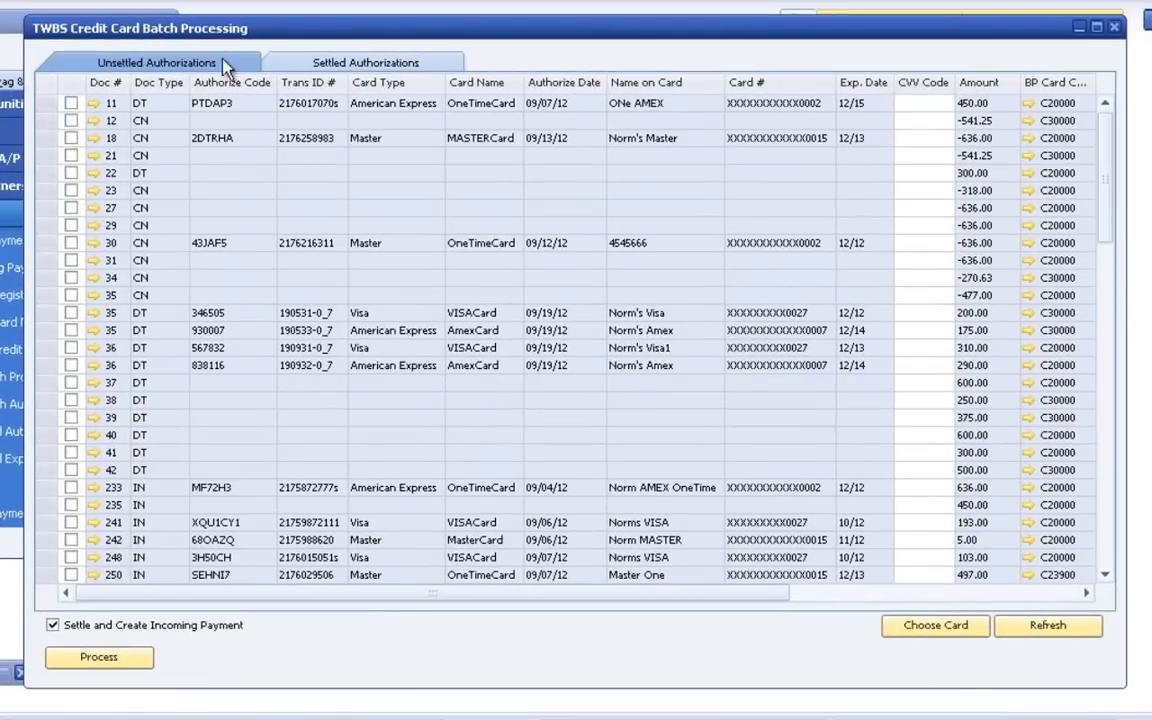
{"action": "left_click", "coordinate": [365, 64]}
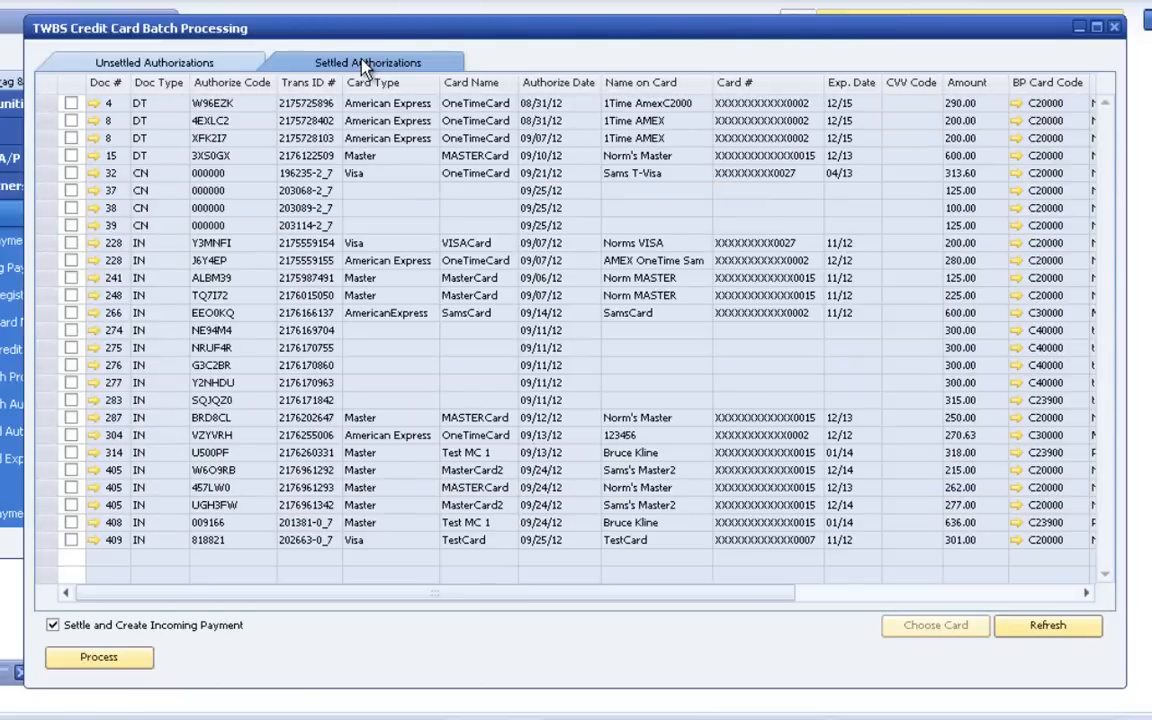
{"action": "left_click", "coordinate": [163, 62]}
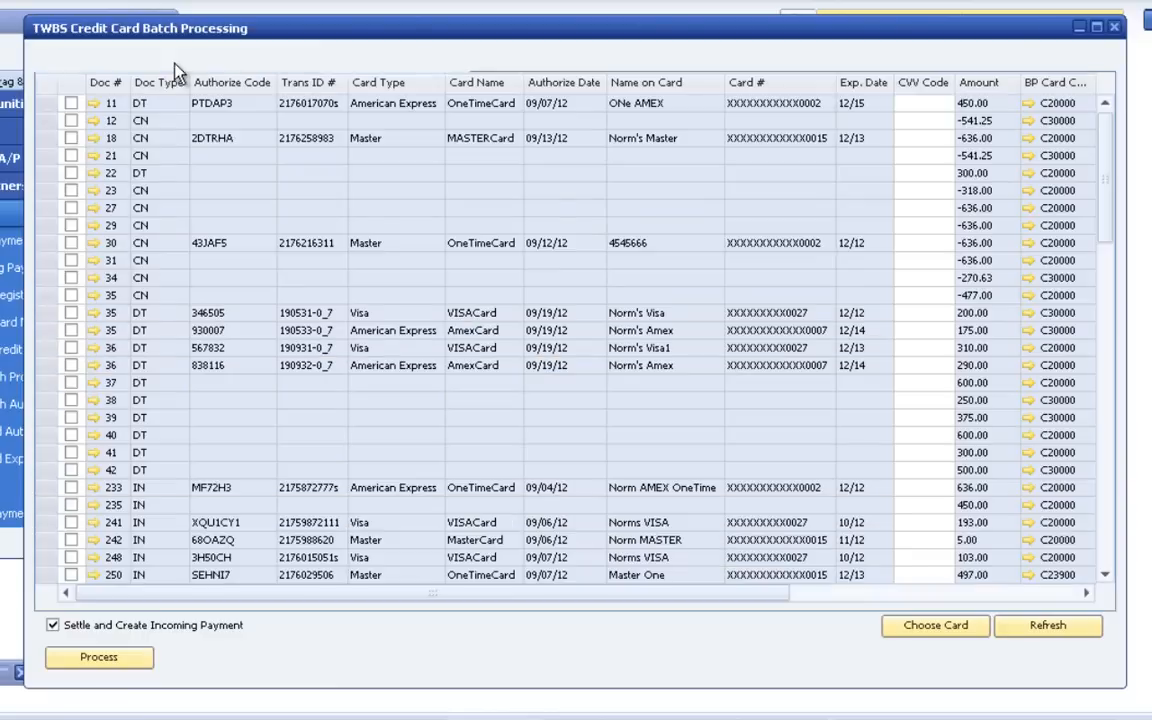
- Sort the unsettled authorizations in descending order by authorize code and by card name, and close batch processing
{"action": "left_click", "coordinate": [241, 84]}
{"action": "left_click", "coordinate": [241, 86]}
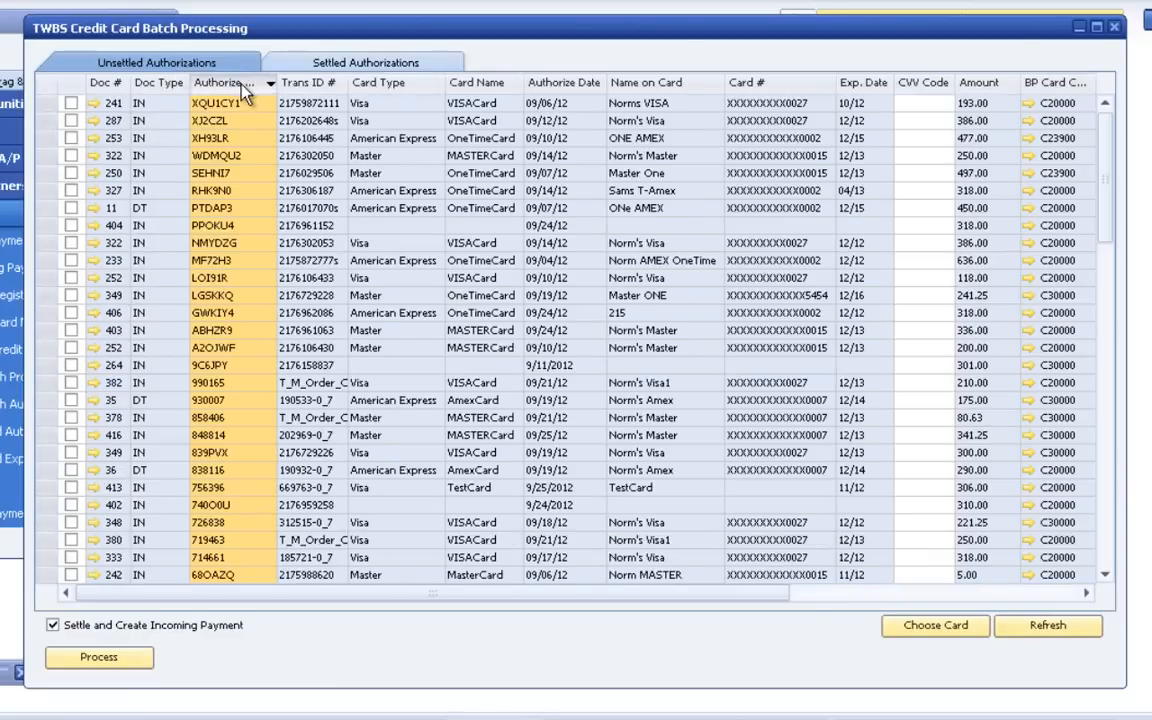
{"action": "left_click", "coordinate": [493, 88]}
{"action": "left_click", "coordinate": [497, 88]}
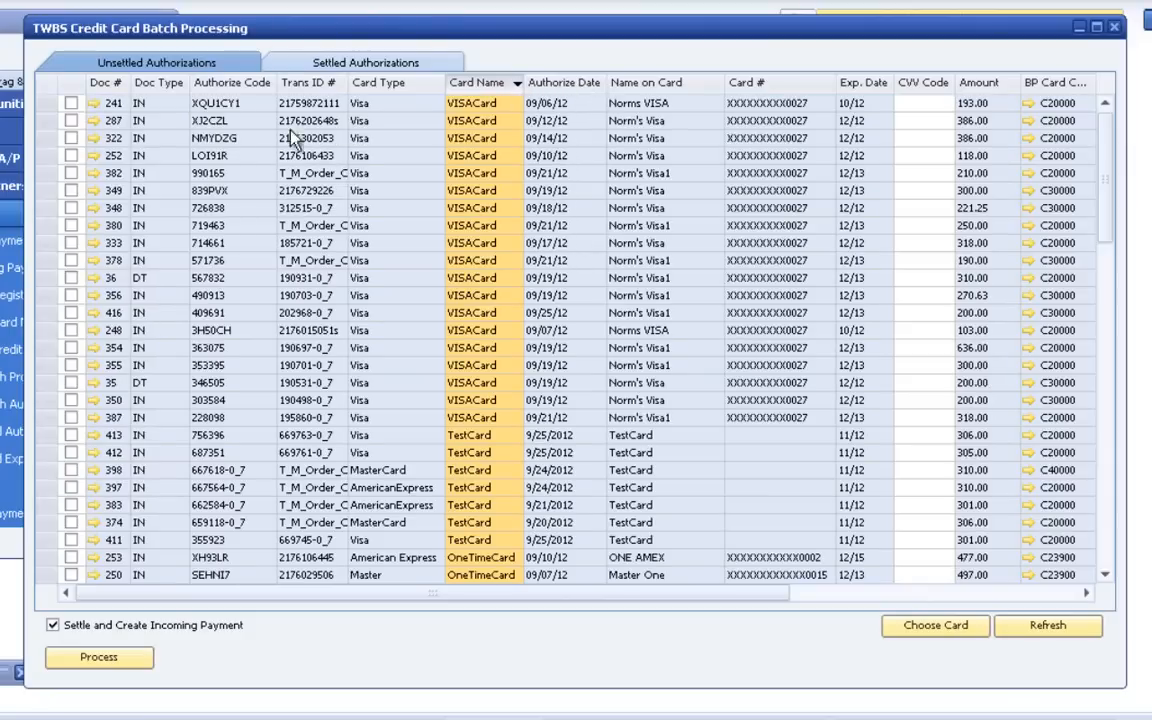
{"action": "left_click", "coordinate": [1115, 28]}
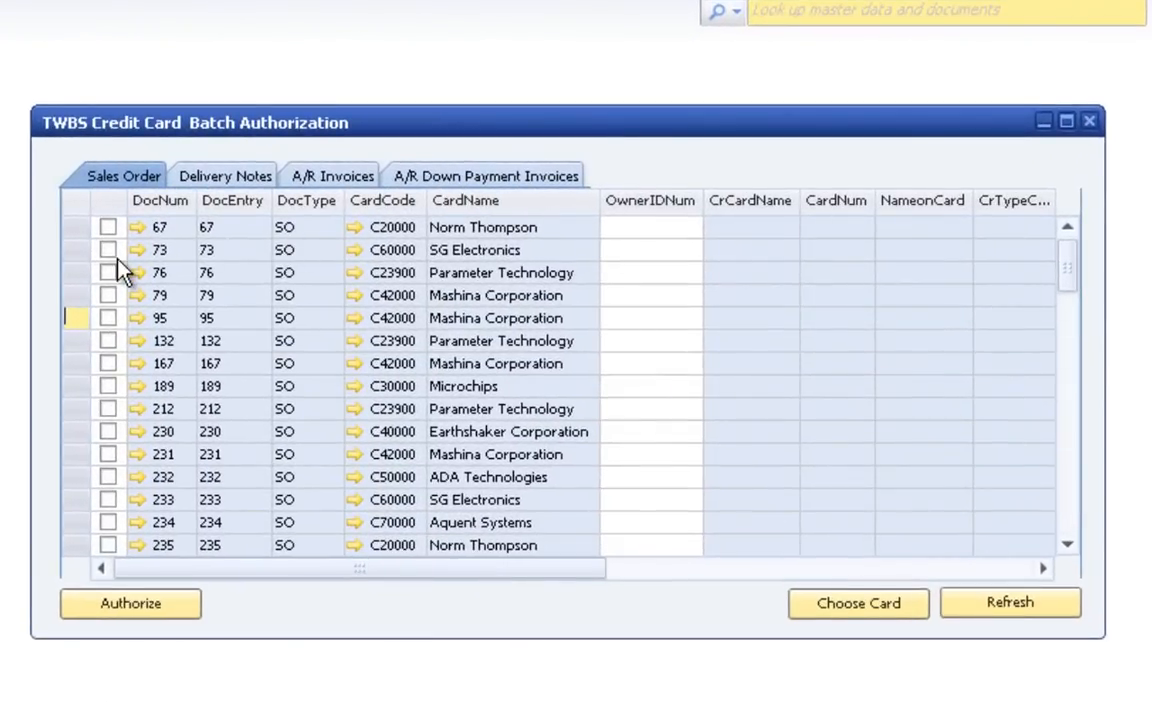
- Mark two Mashina Corporation sales orders for batch credit card authorization
{"action": "left_click", "coordinate": [108, 454]}
{"action": "left_click", "coordinate": [110, 320]}
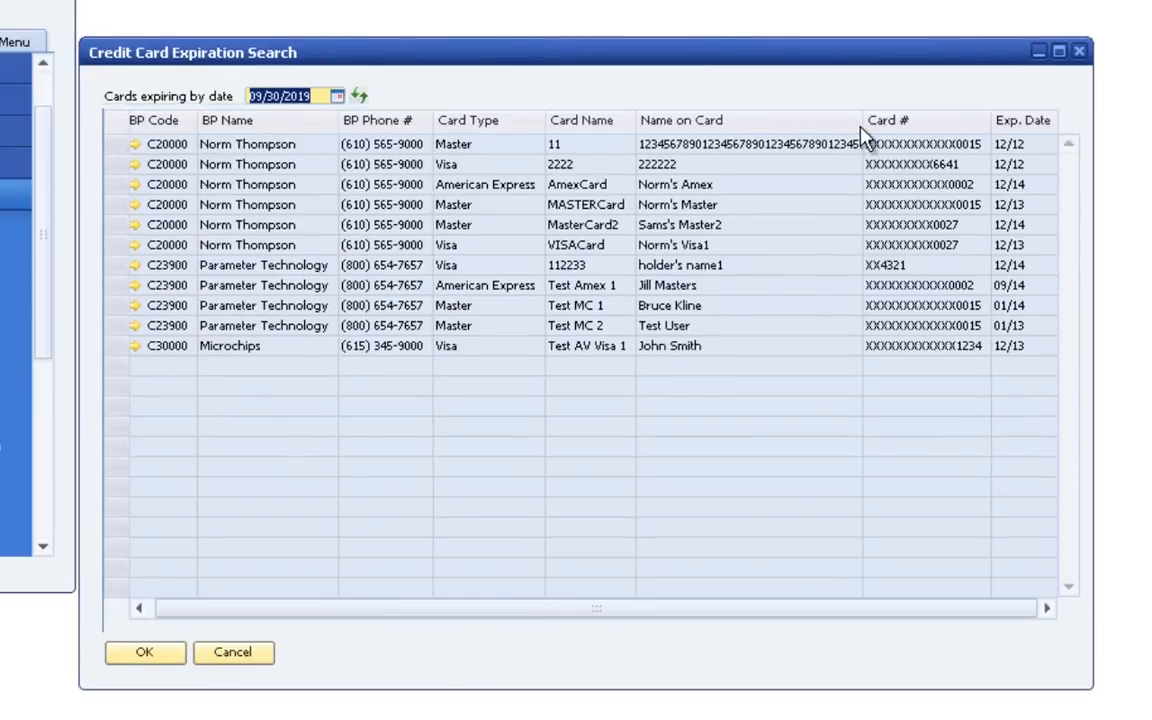
{"action": "mouse_move", "coordinate": [860, 126]}
{"action": "left_mouse_down"}
{"action": "mouse_move", "coordinate": [828, 113]}
{"action": "mouse_move", "coordinate": [842, 113]}
{"action": "left_mouse_up"}
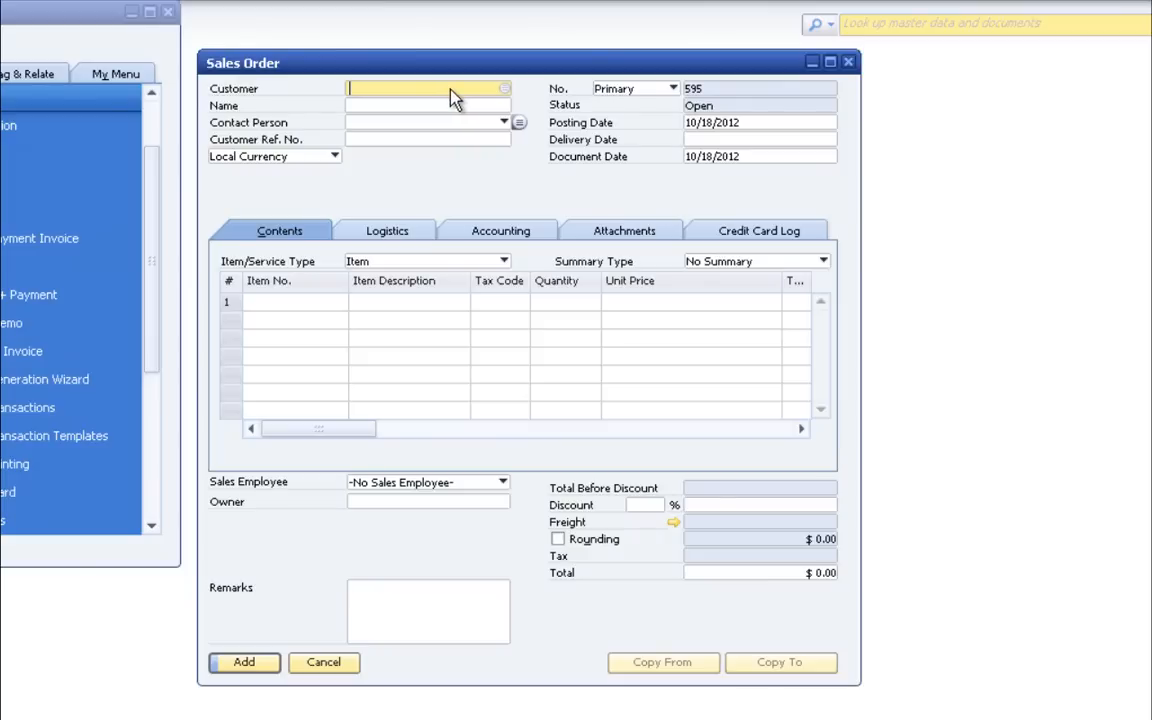
- Enter Parameter Technology's customer code in the new sales order and set the delivery date to 10/18/2012
{"action": "type", "text": "C23900"}
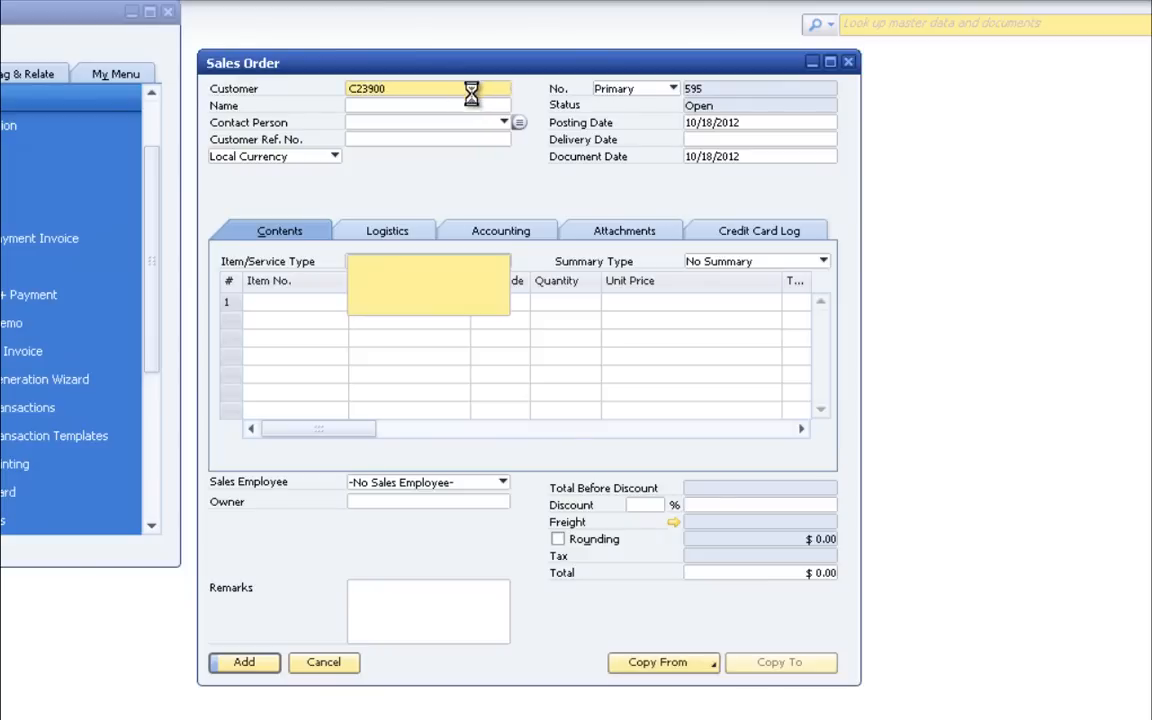
{"action": "left_click", "coordinate": [738, 140]}
{"action": "type", "text": "b"}
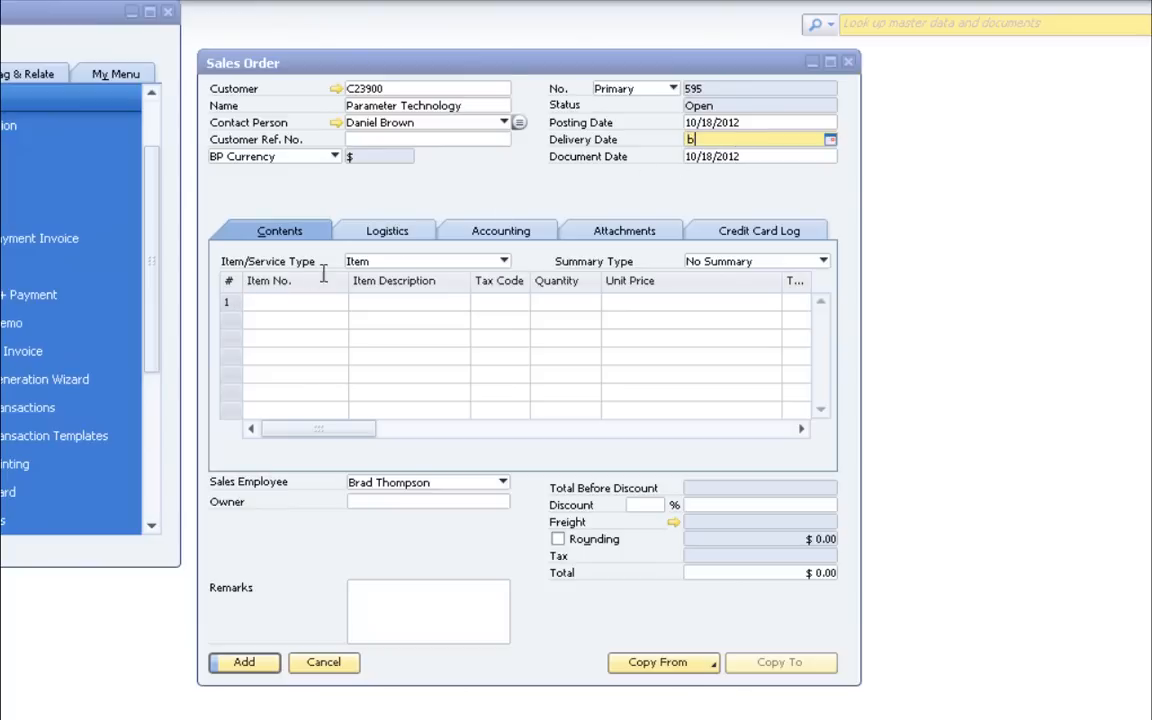
{"action": "key", "text": "Tab"}
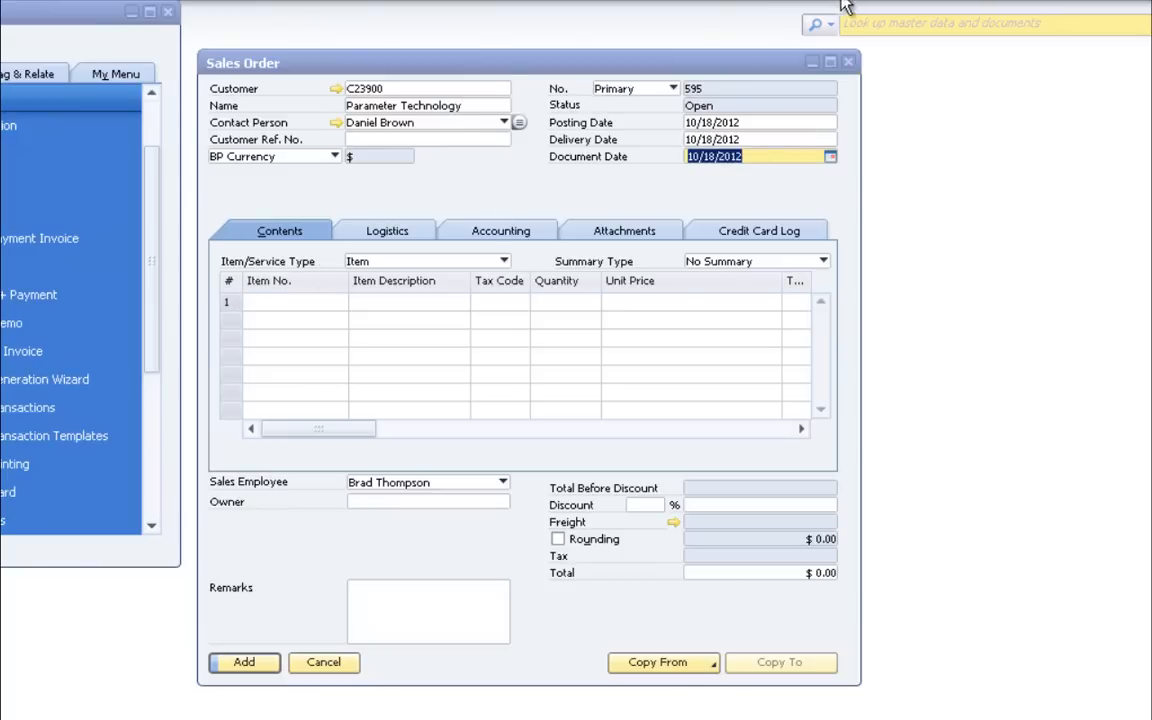
- Add item A00001 to the first line of the sales order from the item list
{"action": "left_click", "coordinate": [310, 305]}
{"action": "key", "text": "Tab"}
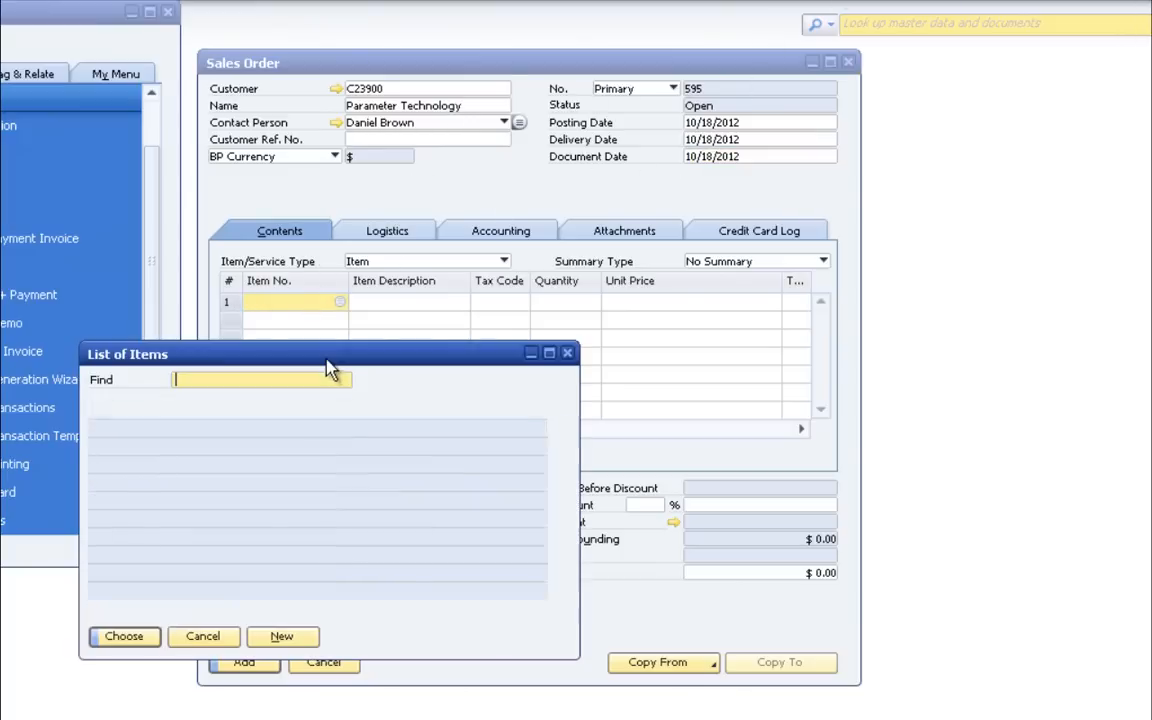
{"action": "left_click", "coordinate": [103, 484]}
{"action": "key", "text": "Return"}
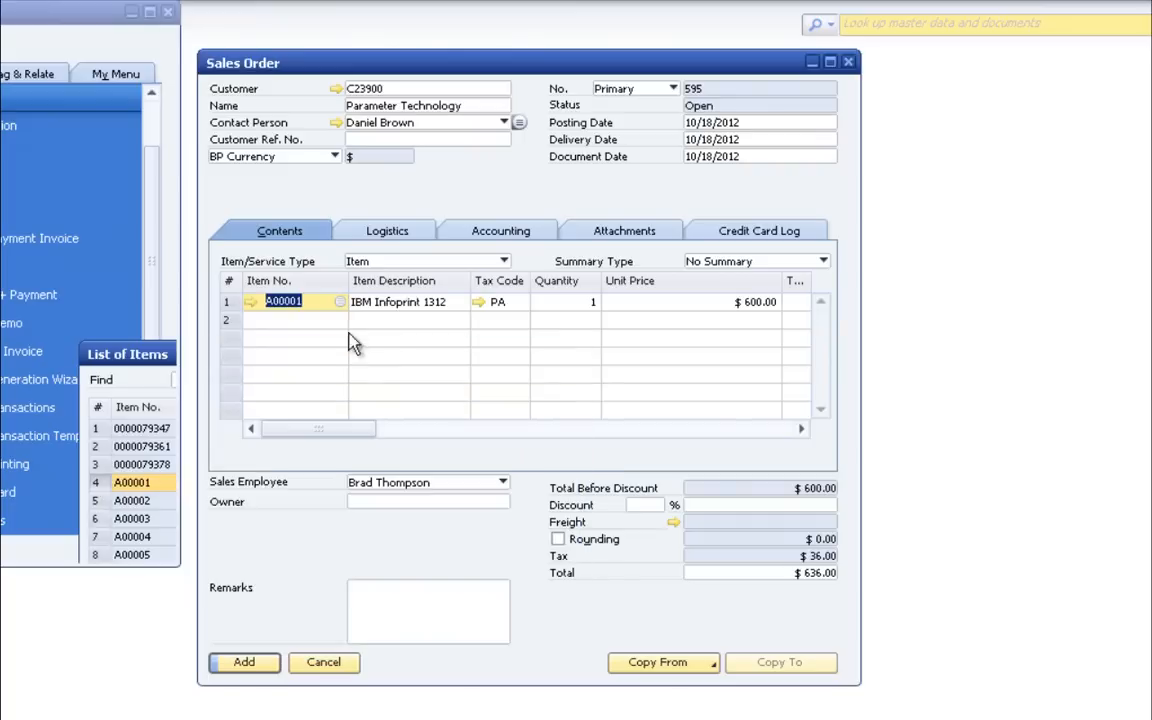
- Set the sales order's payment terms to TWBSCreditCard and accept the resulting change
{"action": "left_click", "coordinate": [534, 238]}
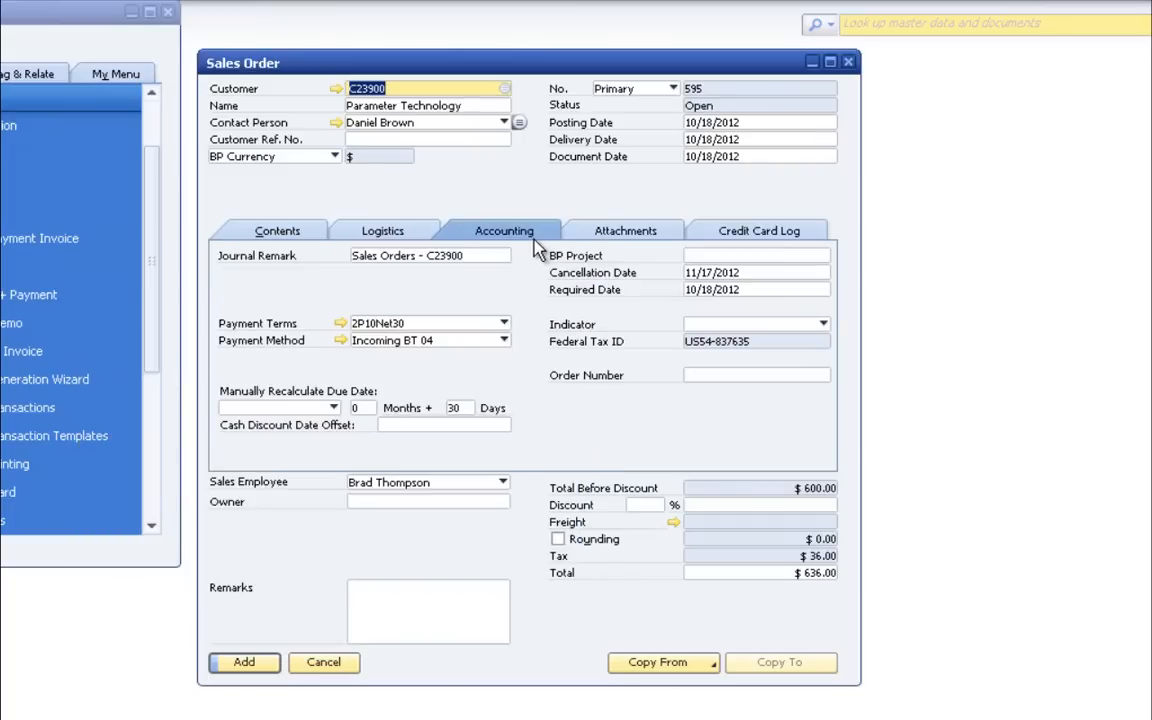
{"action": "left_click", "coordinate": [503, 325]}
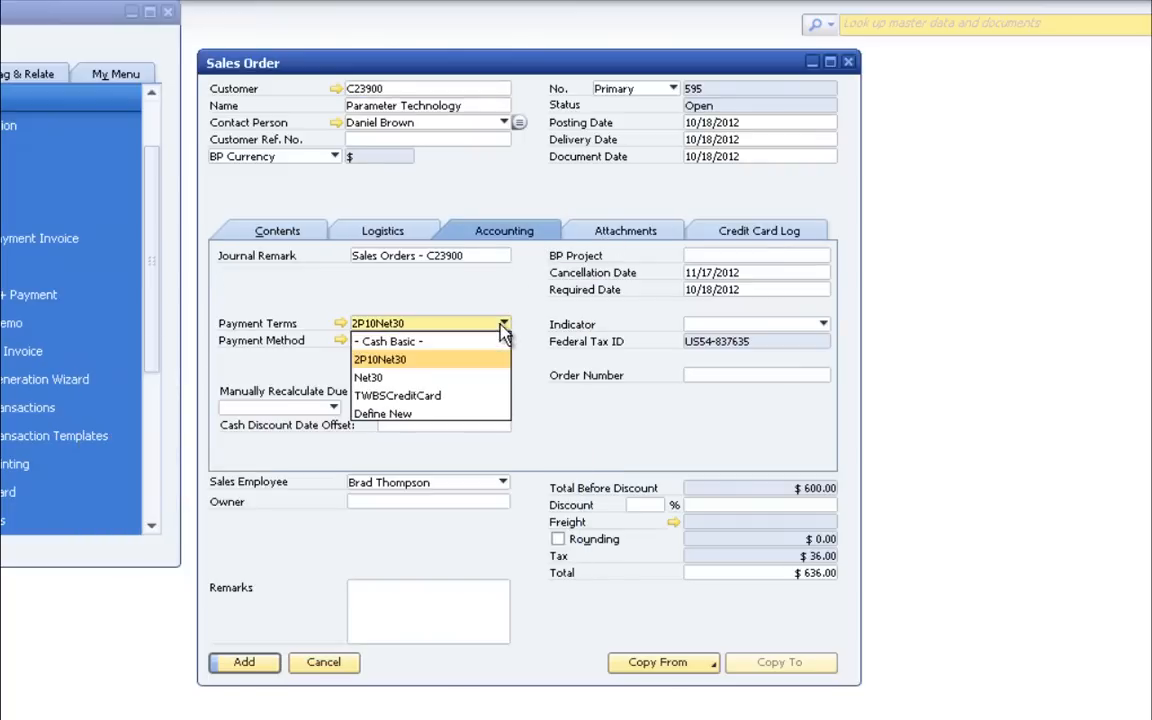
{"action": "left_click", "coordinate": [442, 397]}
{"action": "left_click", "coordinate": [341, 383]}
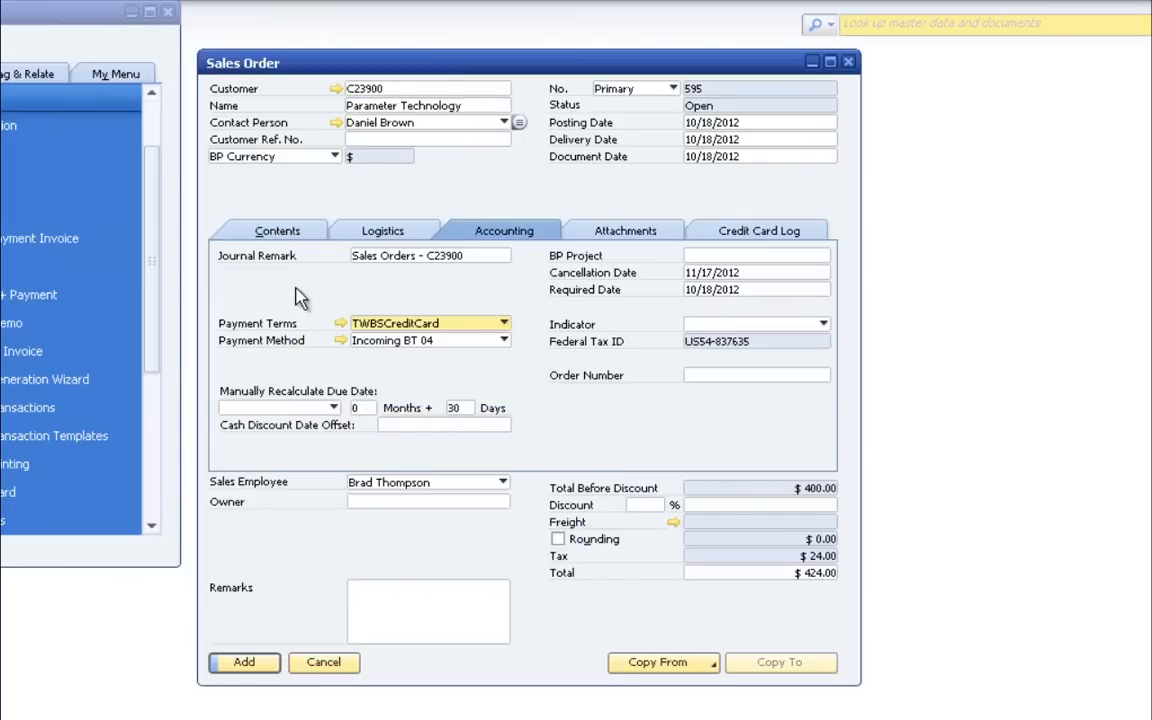
- Return to the order's item lines, add the sales order and agree to authorize it by credit card
{"action": "left_click", "coordinate": [300, 231]}
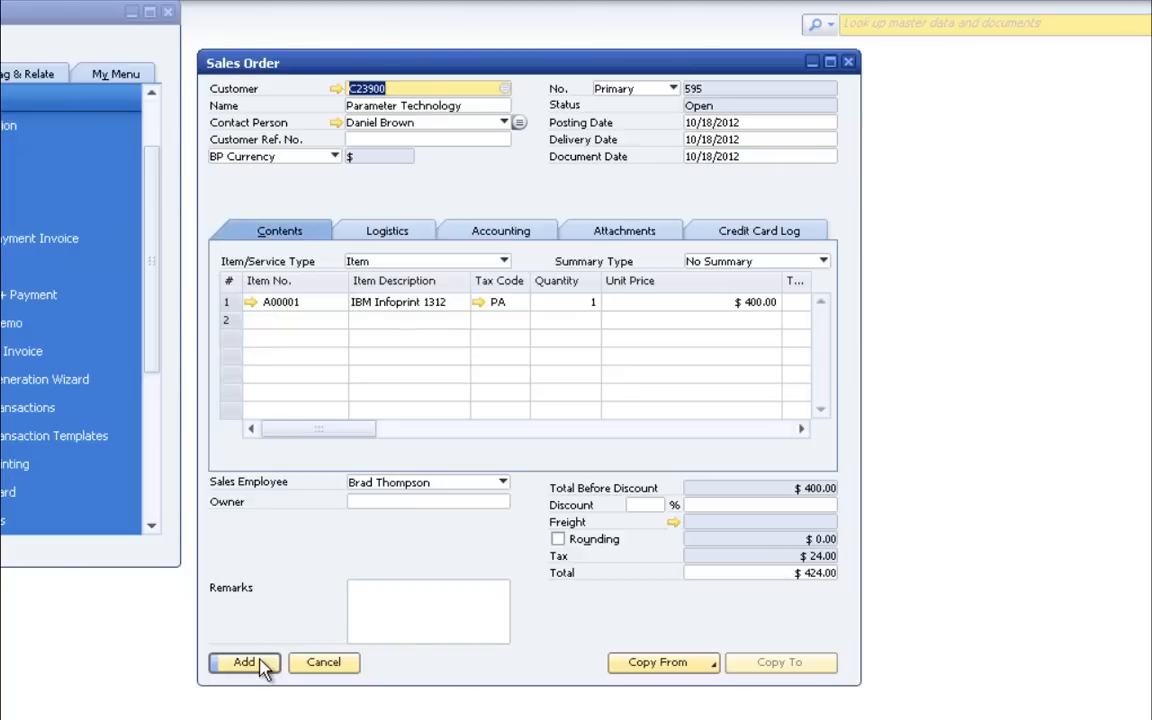
{"action": "left_click", "coordinate": [244, 662]}
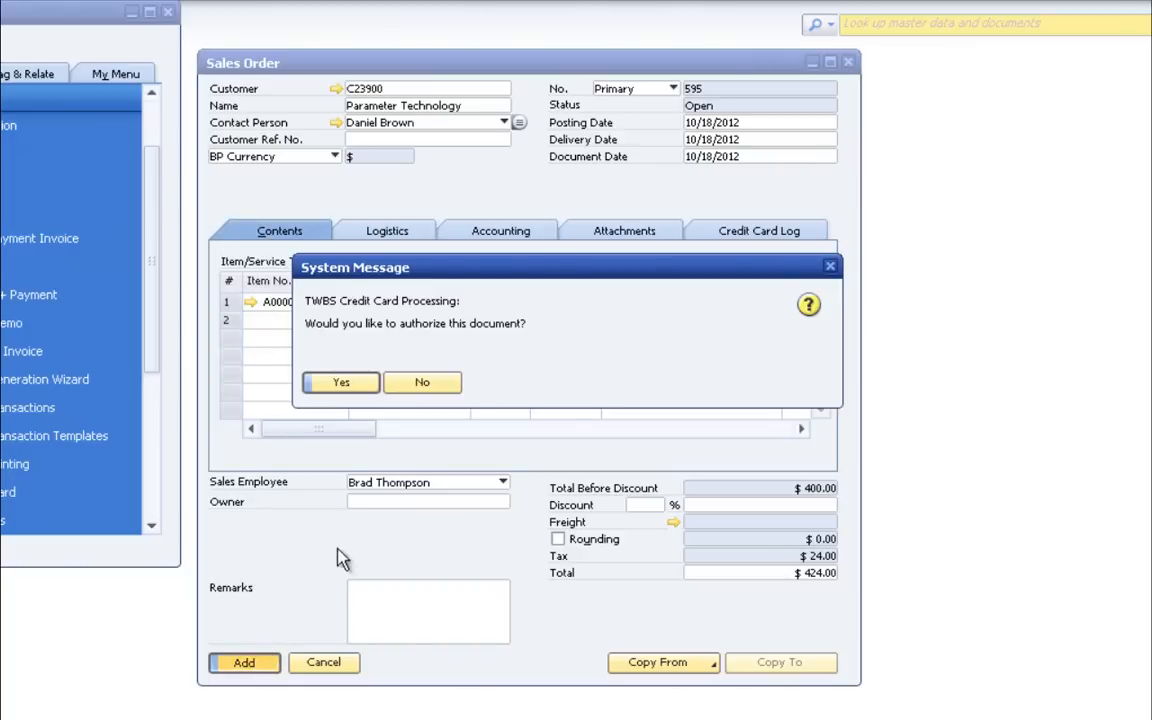
{"action": "left_click", "coordinate": [367, 385]}
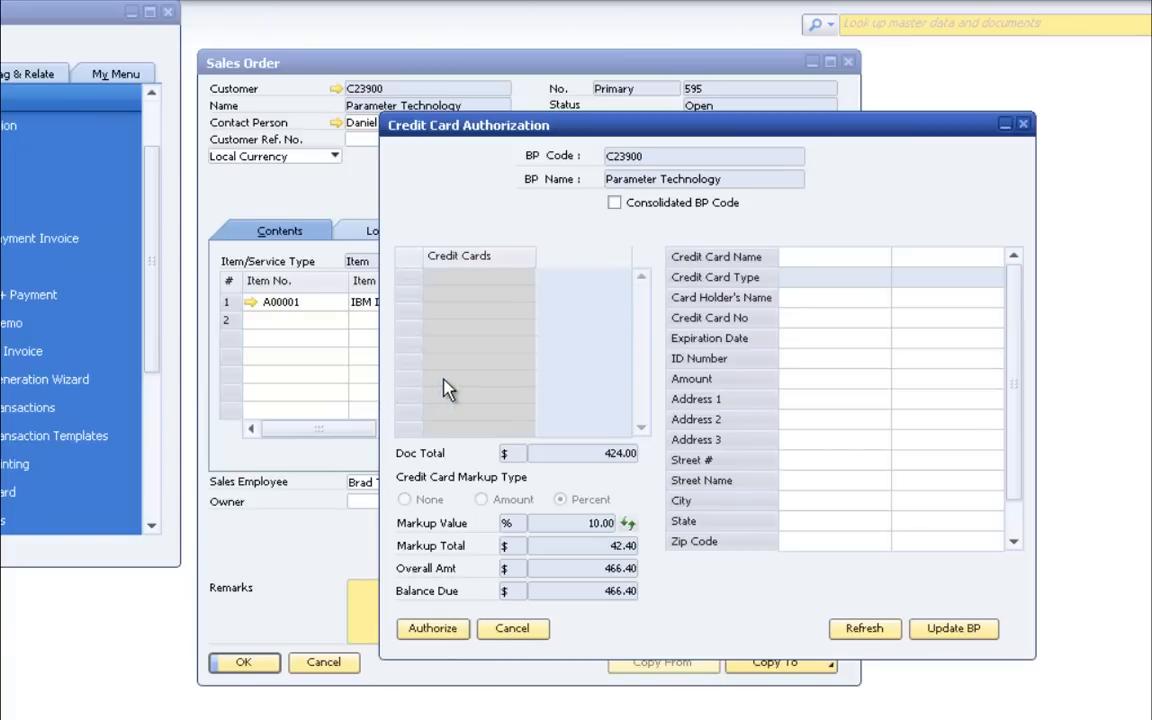
- Authorize the full balance of 466.40 on the Parameter Mastercard, check the authorization details and close the authorization
{"action": "left_click", "coordinate": [806, 378]}
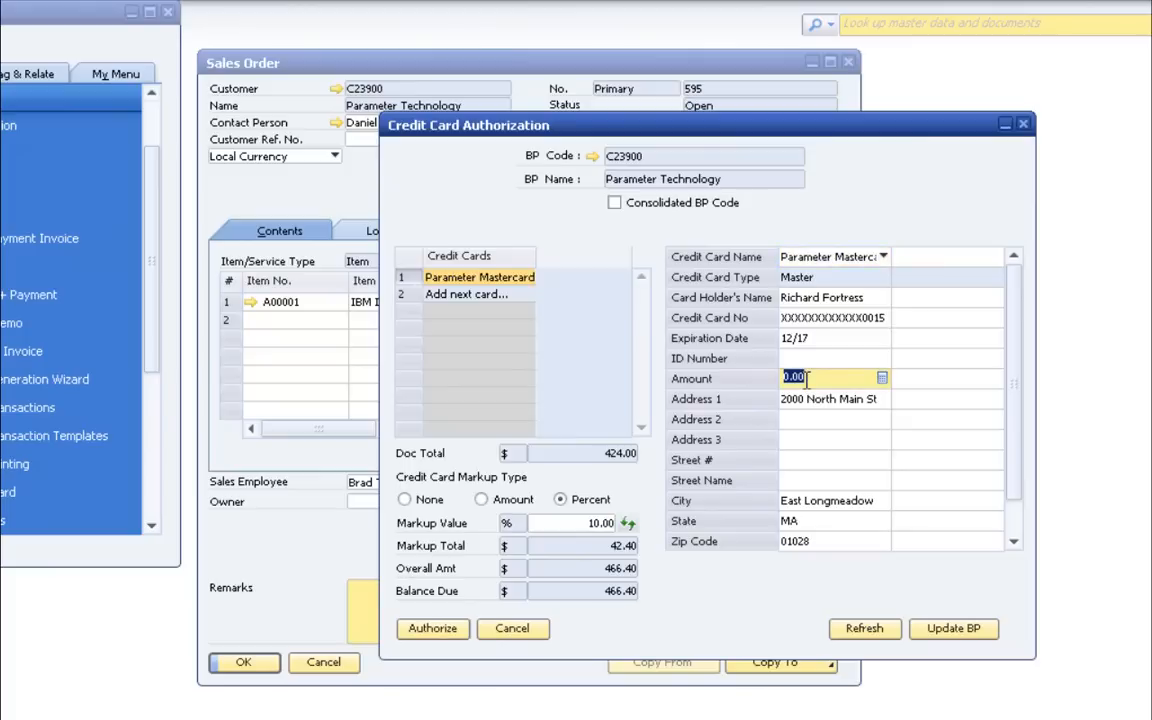
{"action": "key", "text": "ctrl+b"}
{"action": "left_click", "coordinate": [446, 632]}
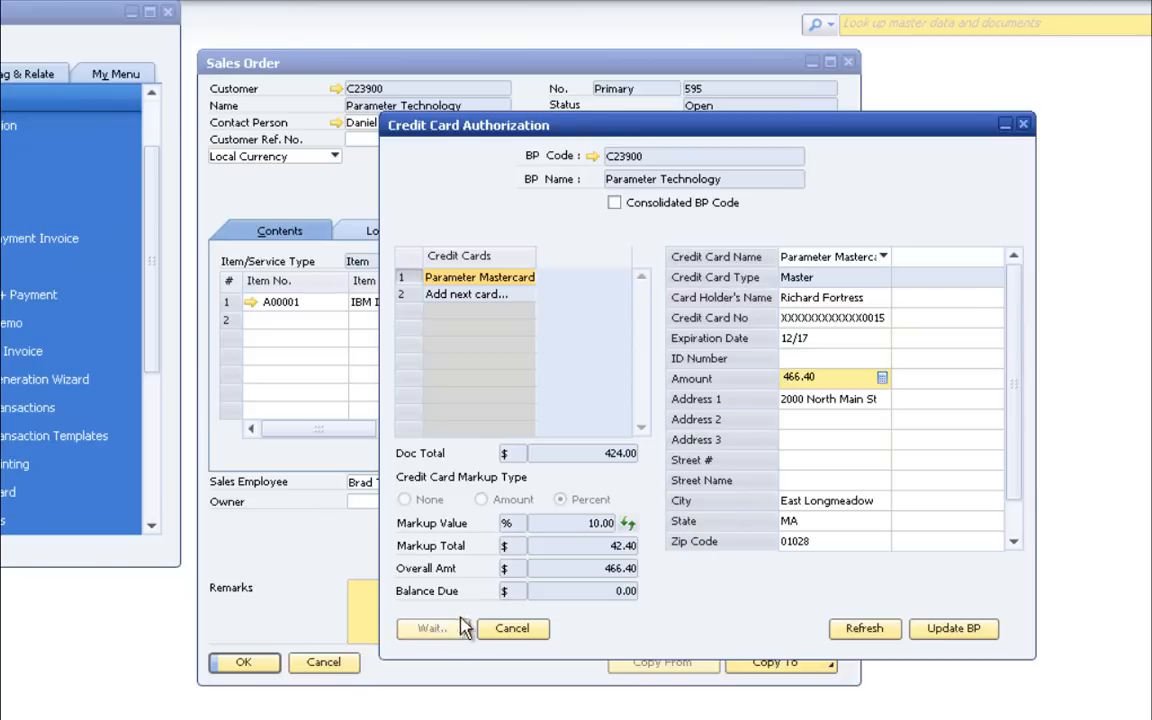
{"action": "scroll", "coordinate": [1006, 518], "scroll_direction": "down", "scroll_amount": 2}
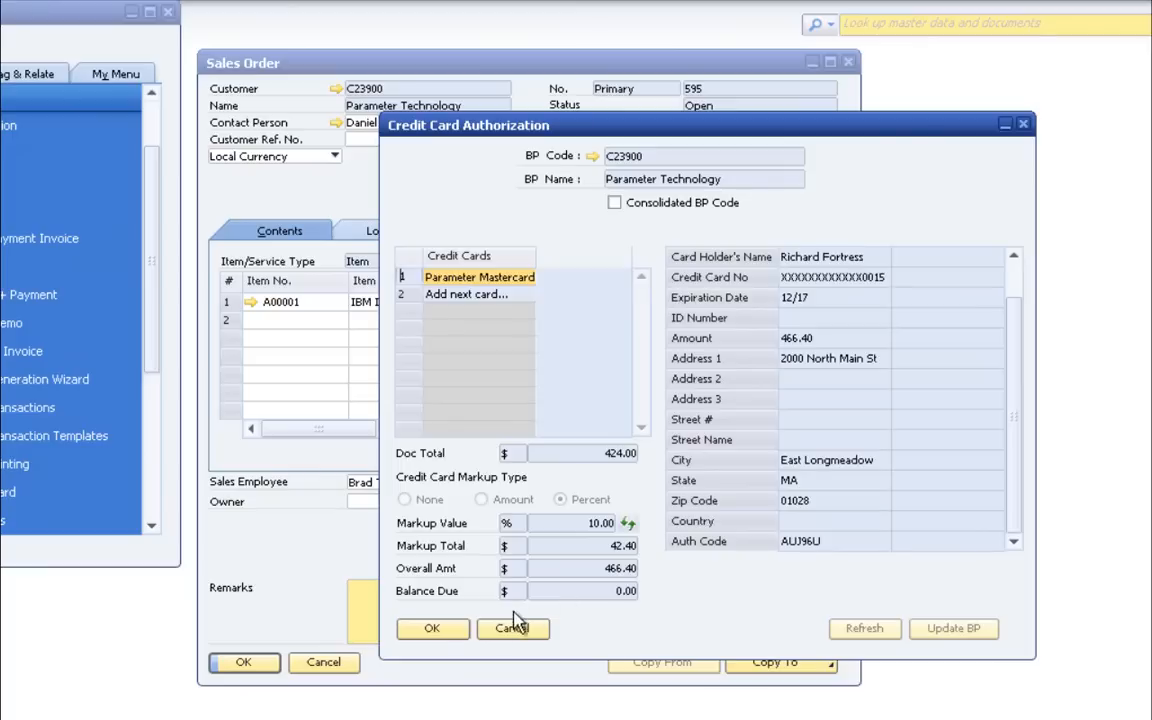
{"action": "left_click", "coordinate": [452, 630]}
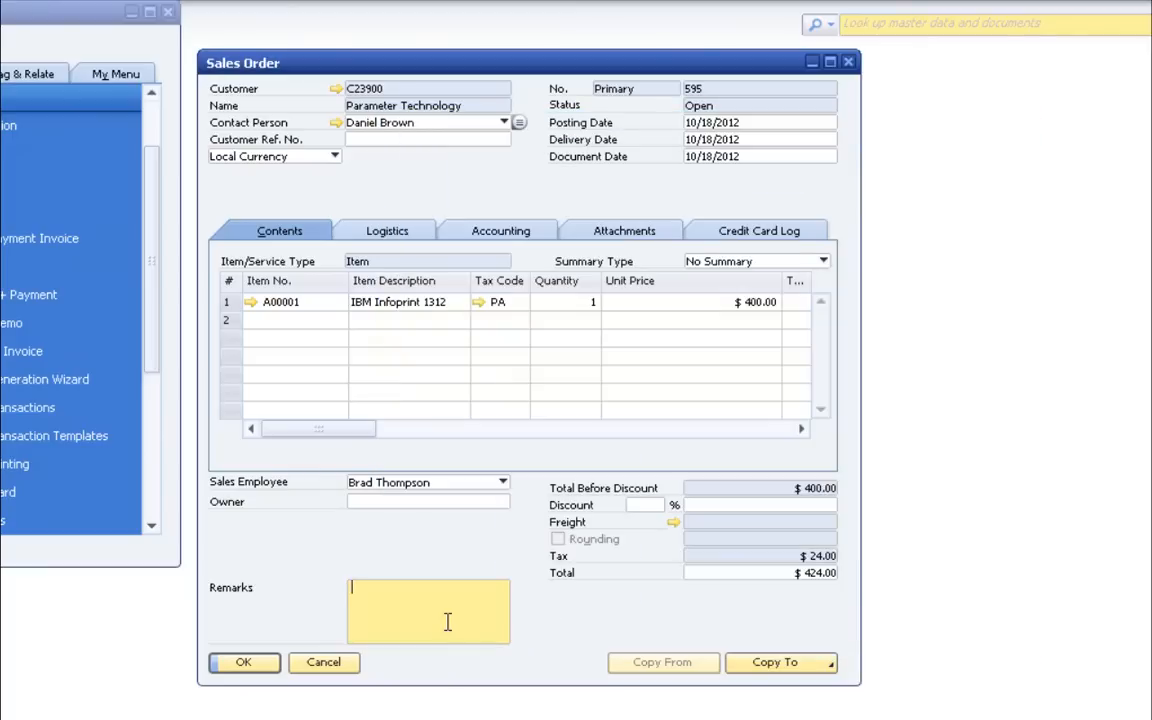
- Review the sales order's credit card log and return to the order contents
{"action": "left_click", "coordinate": [731, 233]}
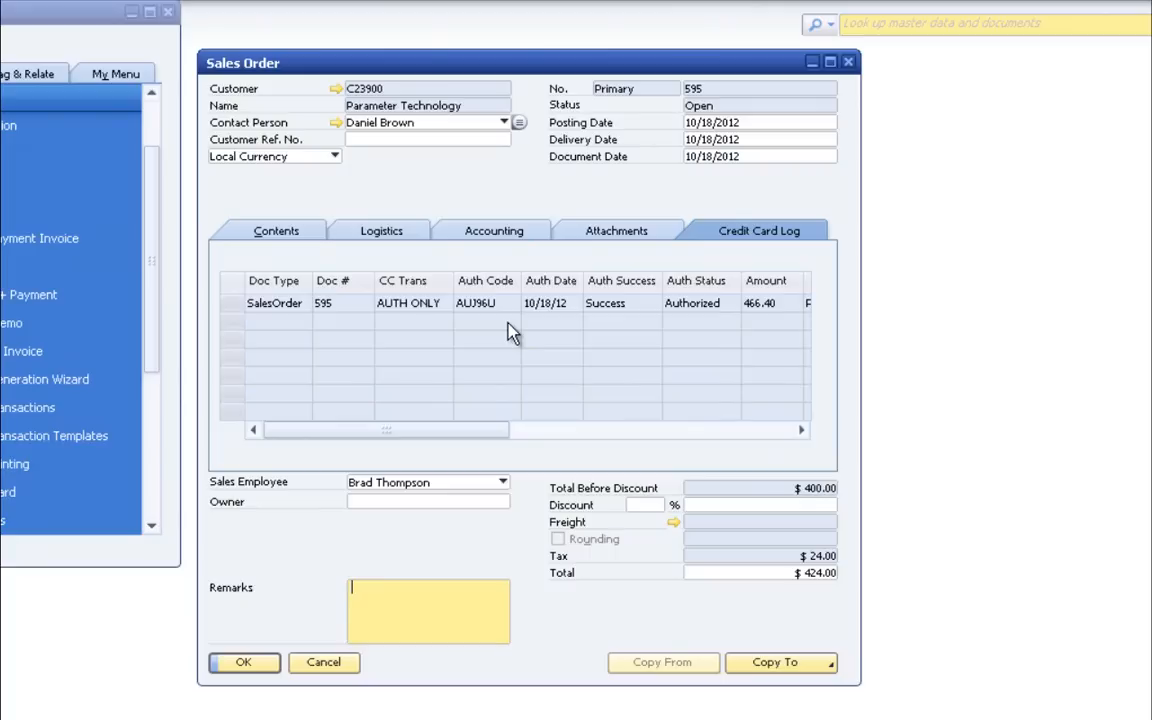
{"action": "left_click", "coordinate": [285, 233]}
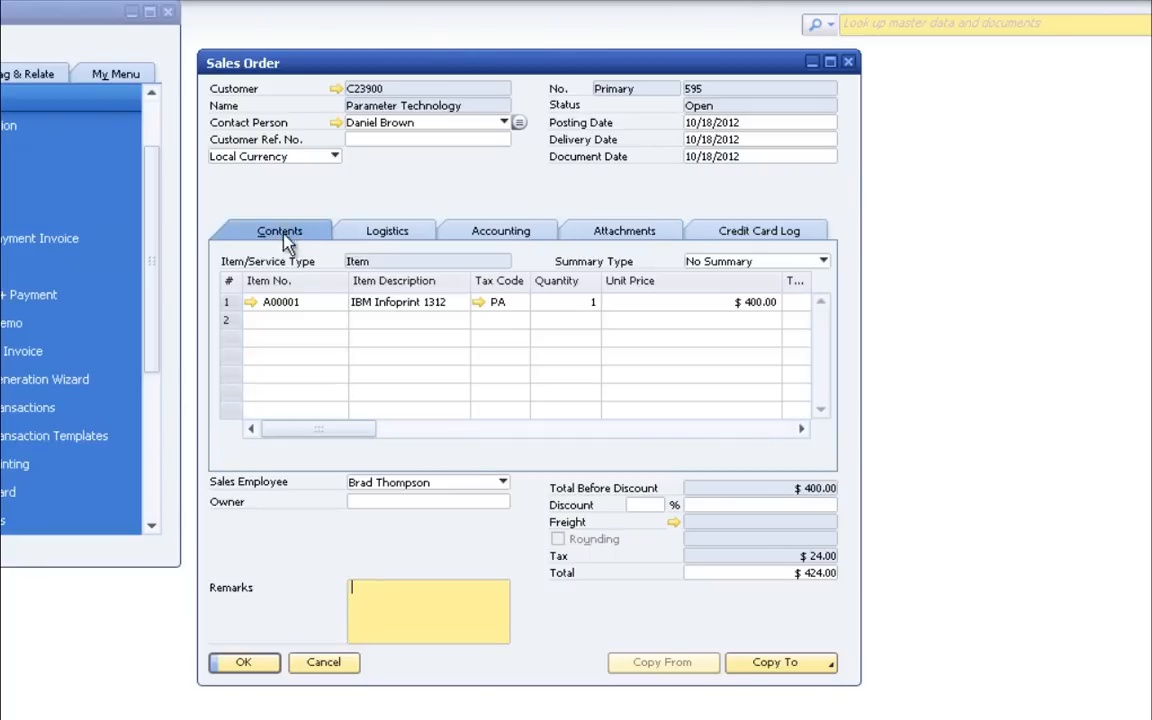
- Copy the Parameter Technology sales order to an A/R invoice, add the invoice and confirm that it can no longer be changed
{"action": "left_click", "coordinate": [775, 662]}
{"action": "left_click", "coordinate": [738, 609]}
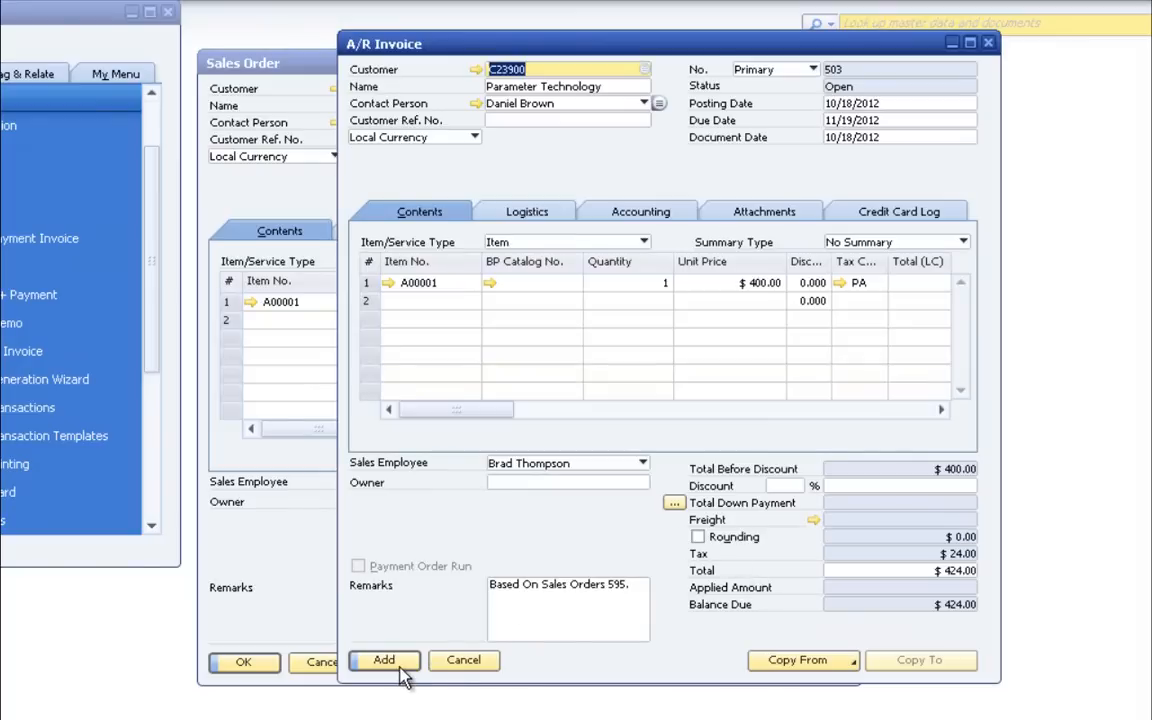
{"action": "left_click", "coordinate": [386, 662]}
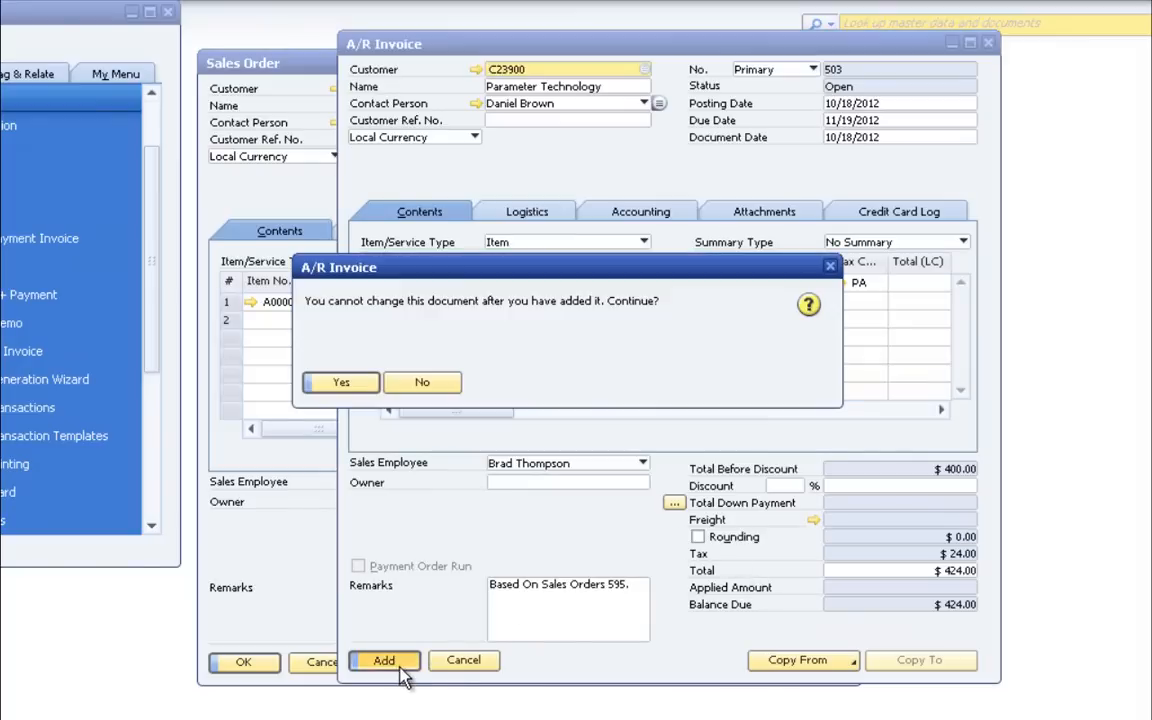
{"action": "left_click", "coordinate": [343, 383]}
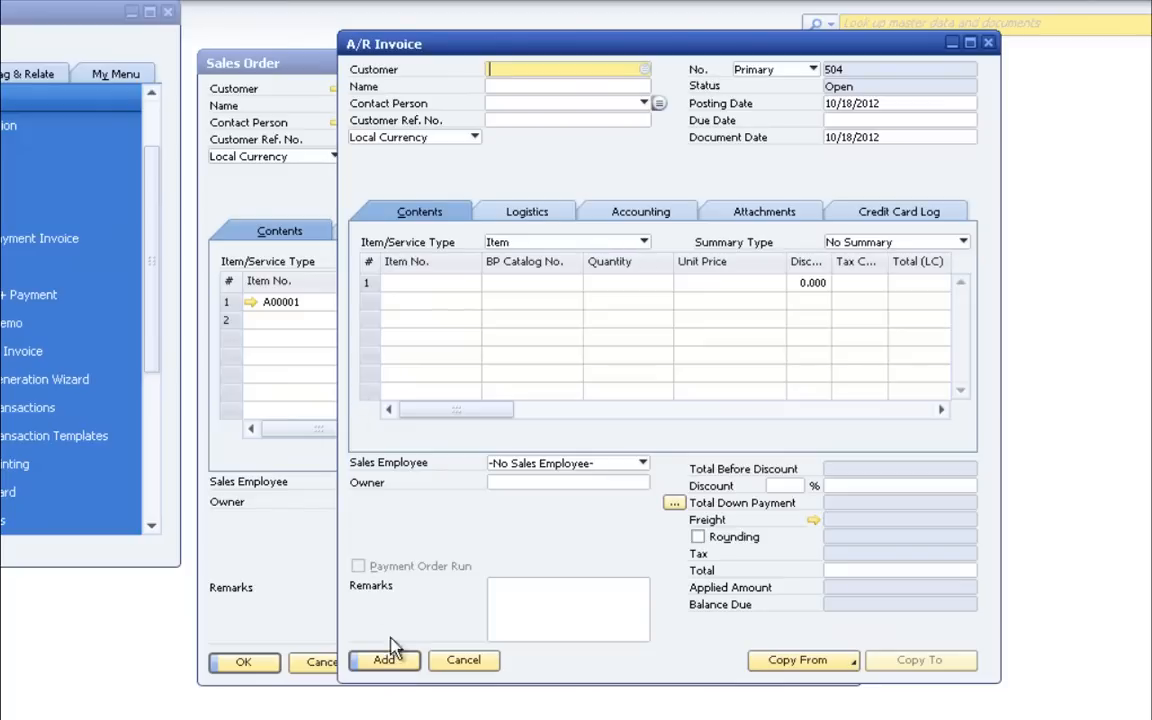
- Display the newly added A/R invoice, and close both the invoice and the sales order
{"action": "key", "text": "ctrl+Left"}
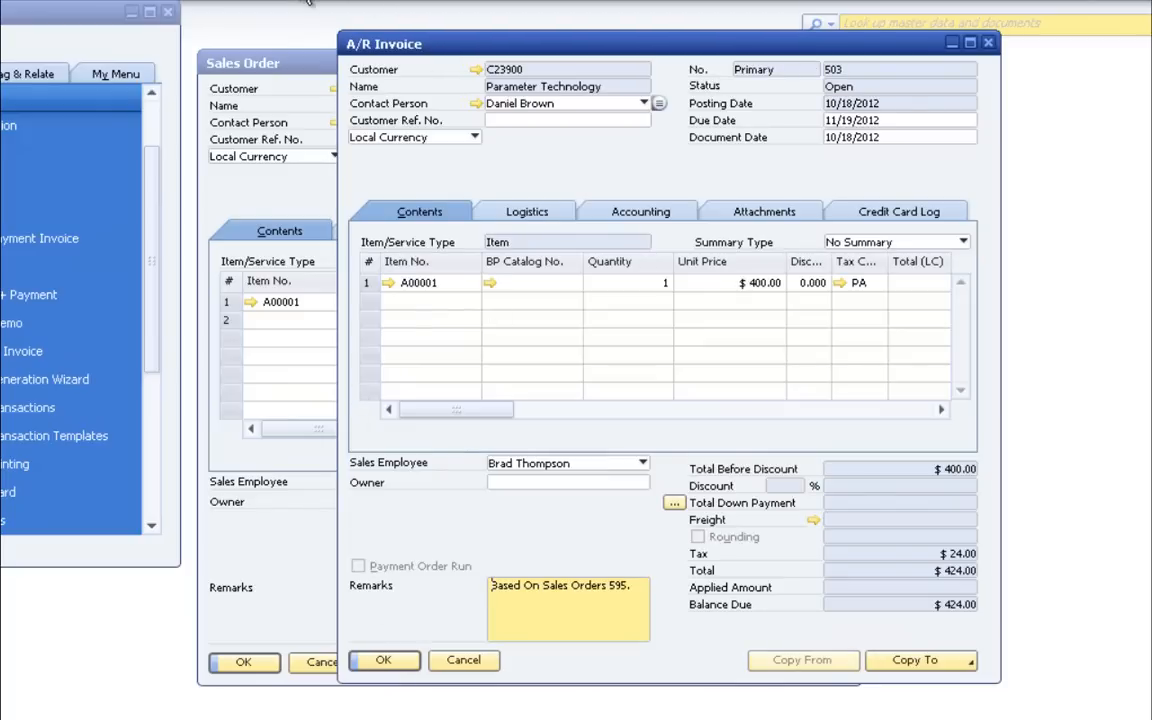
{"action": "left_click", "coordinate": [988, 45]}
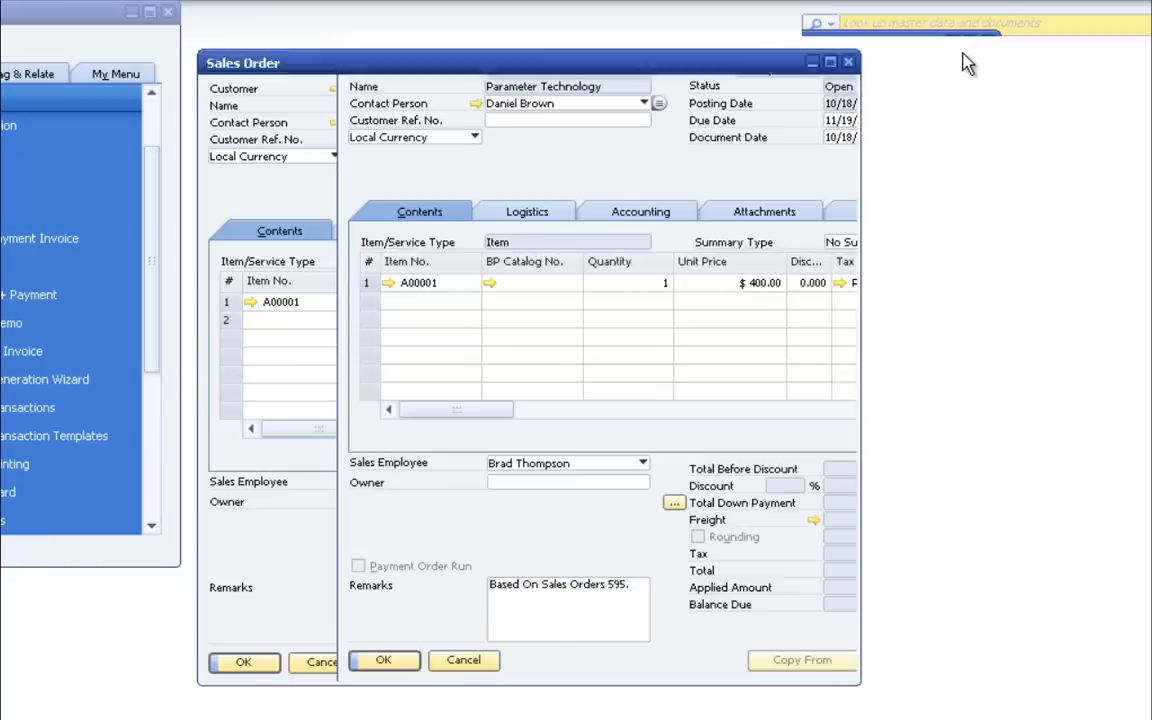
{"action": "left_click", "coordinate": [848, 66]}
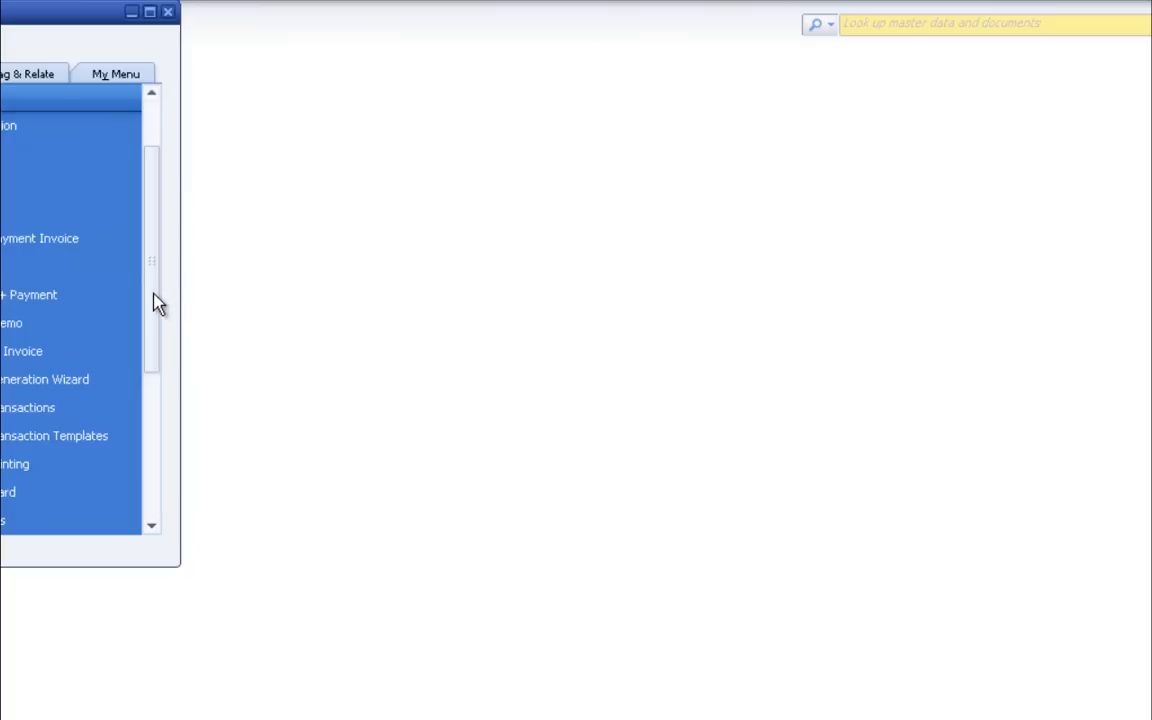
- Open Batch Processing for TWBS Credit Card Processing among the Banking module's incoming payments
{"action": "left_click", "coordinate": [76, 94]}
{"action": "left_click", "coordinate": [84, 272]}
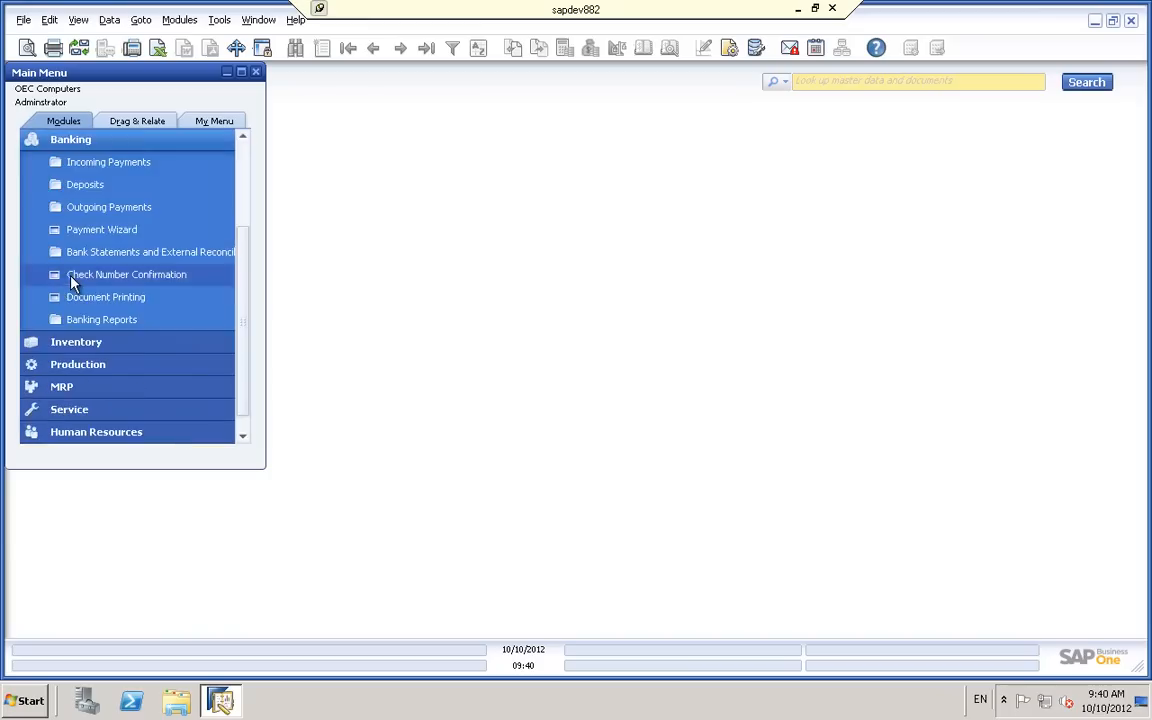
{"action": "left_click", "coordinate": [72, 161]}
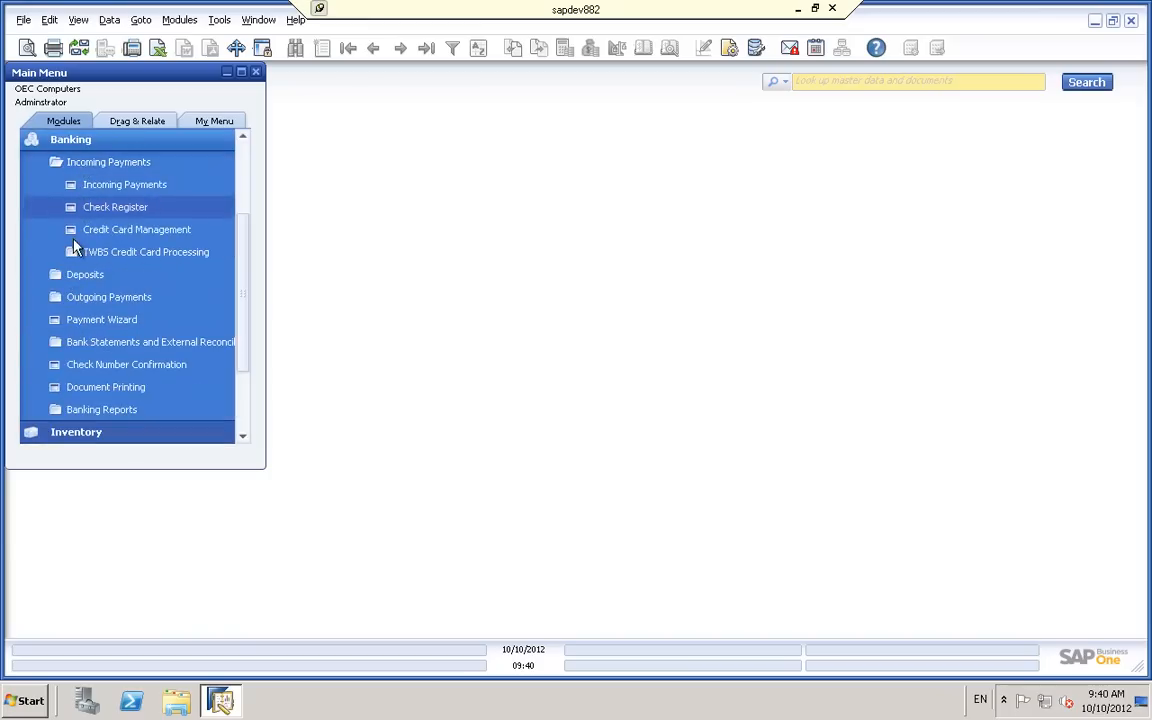
{"action": "left_click", "coordinate": [73, 251]}
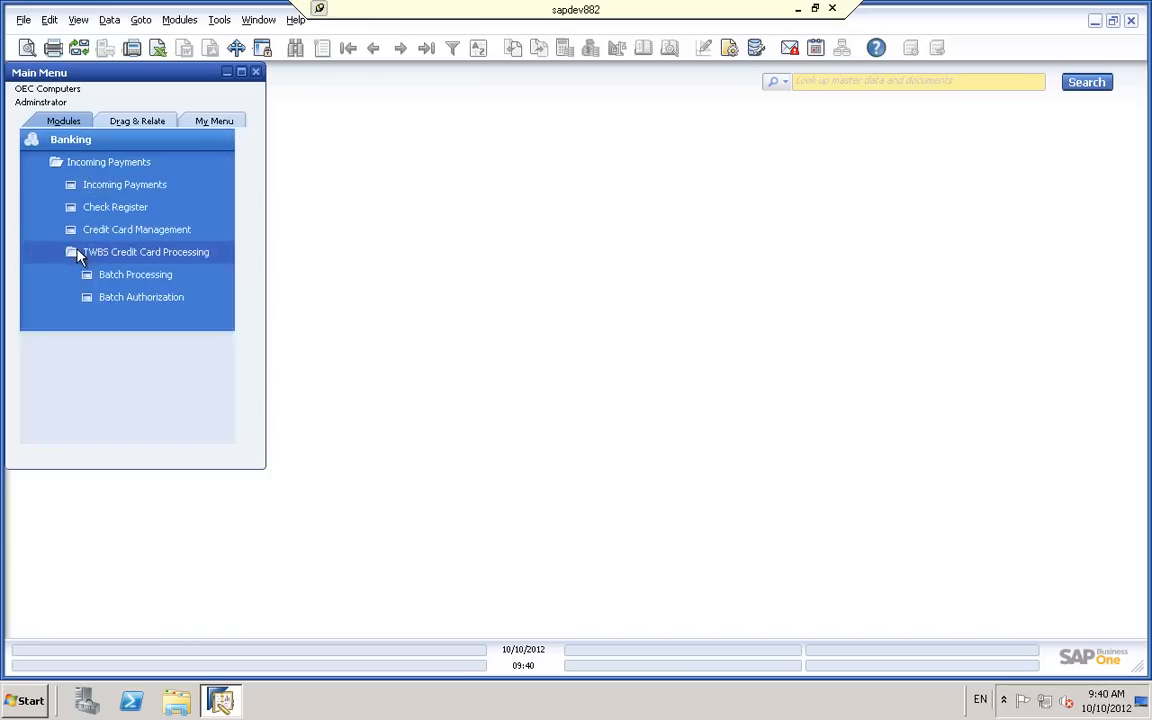
{"action": "left_click", "coordinate": [95, 274]}
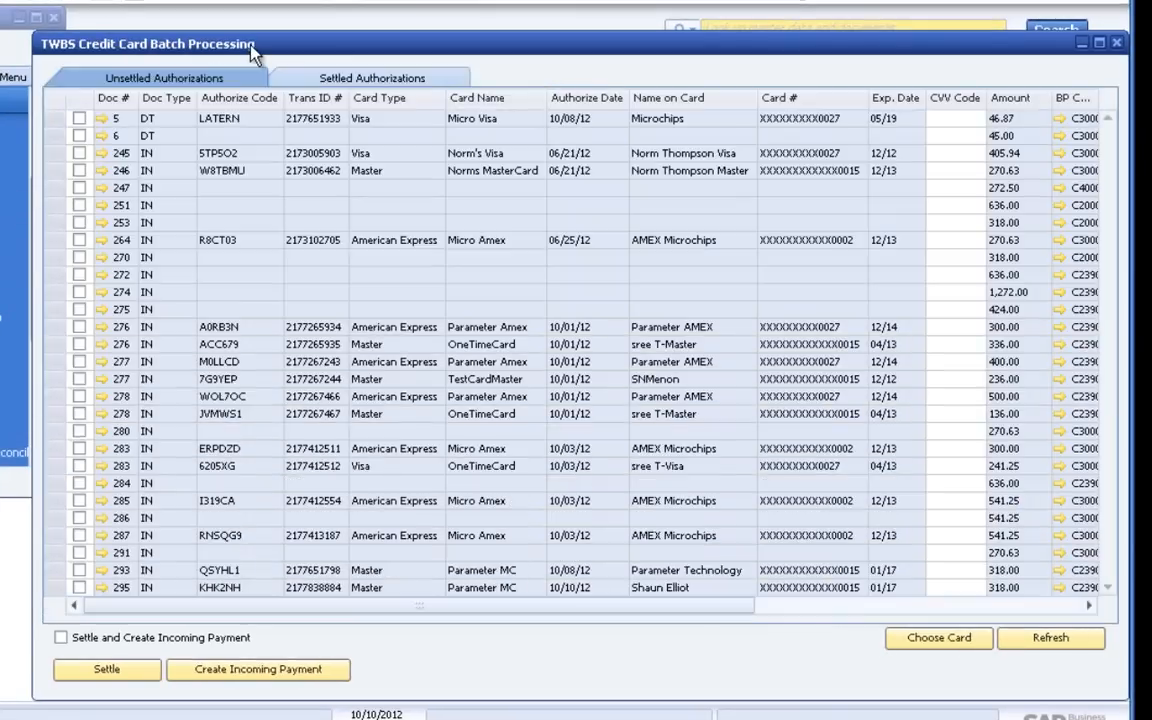
- Process the 10/10/12 Parameter MC authorization of 318.00 with Settle and Create Incoming Payment enabled, and close batch processing
{"action": "left_click", "coordinate": [79, 588]}
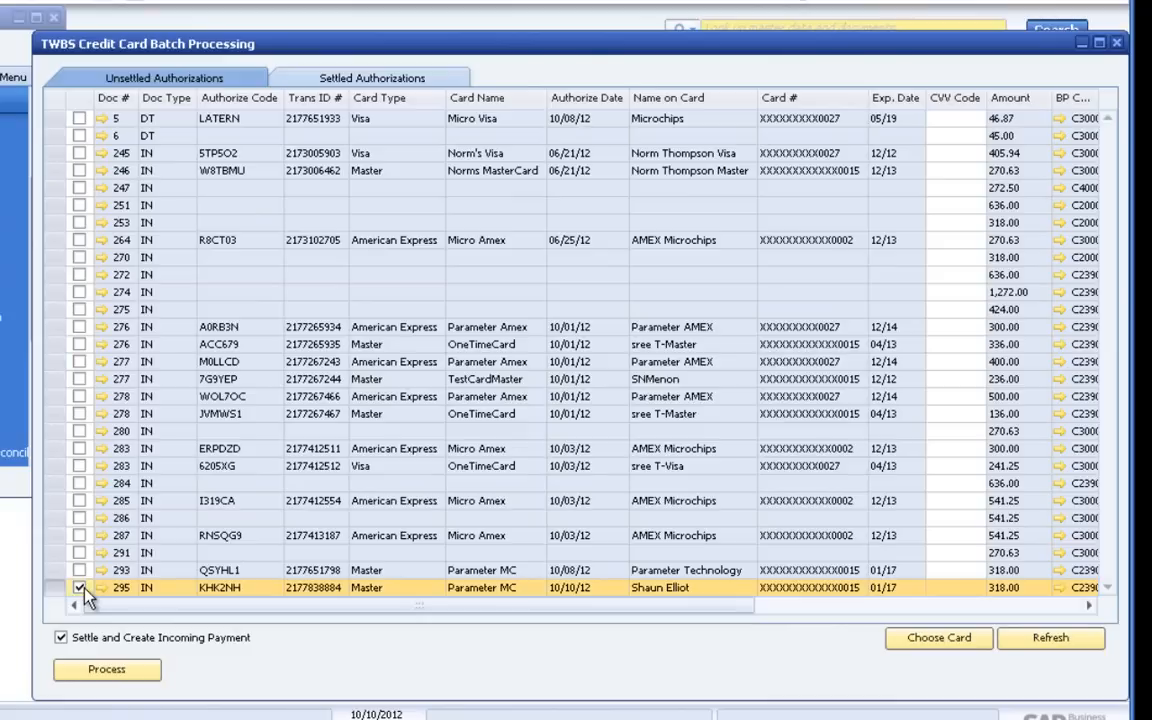
{"action": "left_click", "coordinate": [776, 612]}
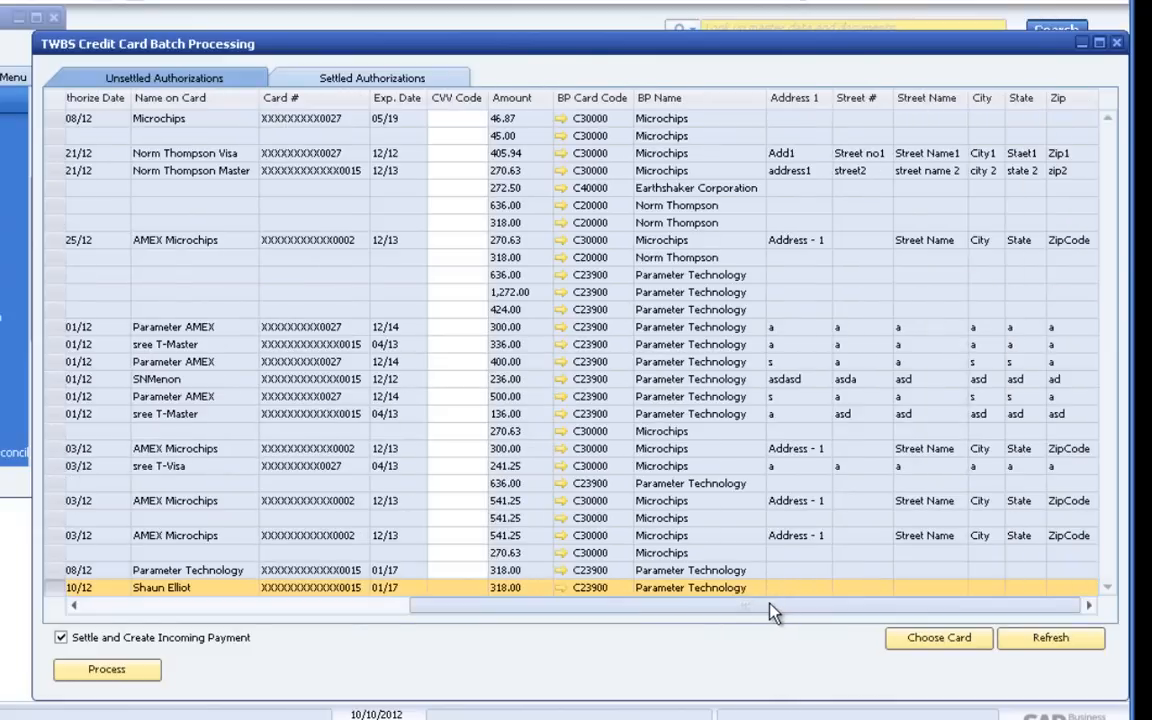
{"action": "left_click_drag", "start_coordinate": [782, 614], "coordinate": [333, 614]}
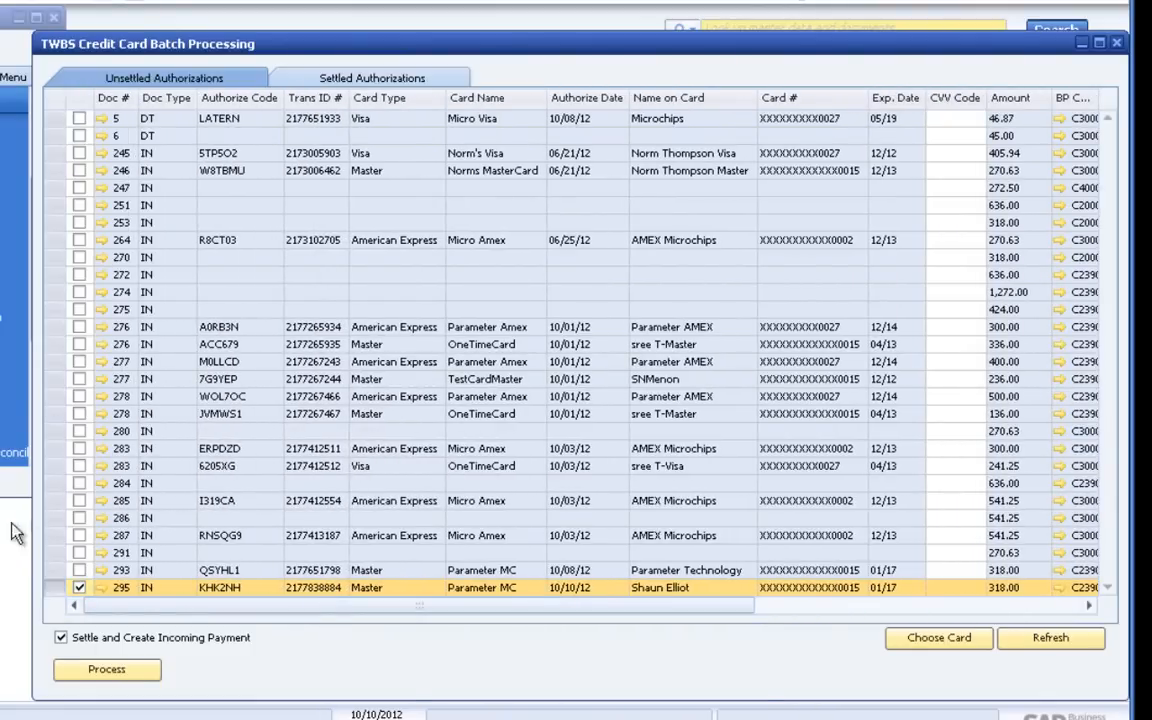
{"action": "left_click", "coordinate": [118, 672]}
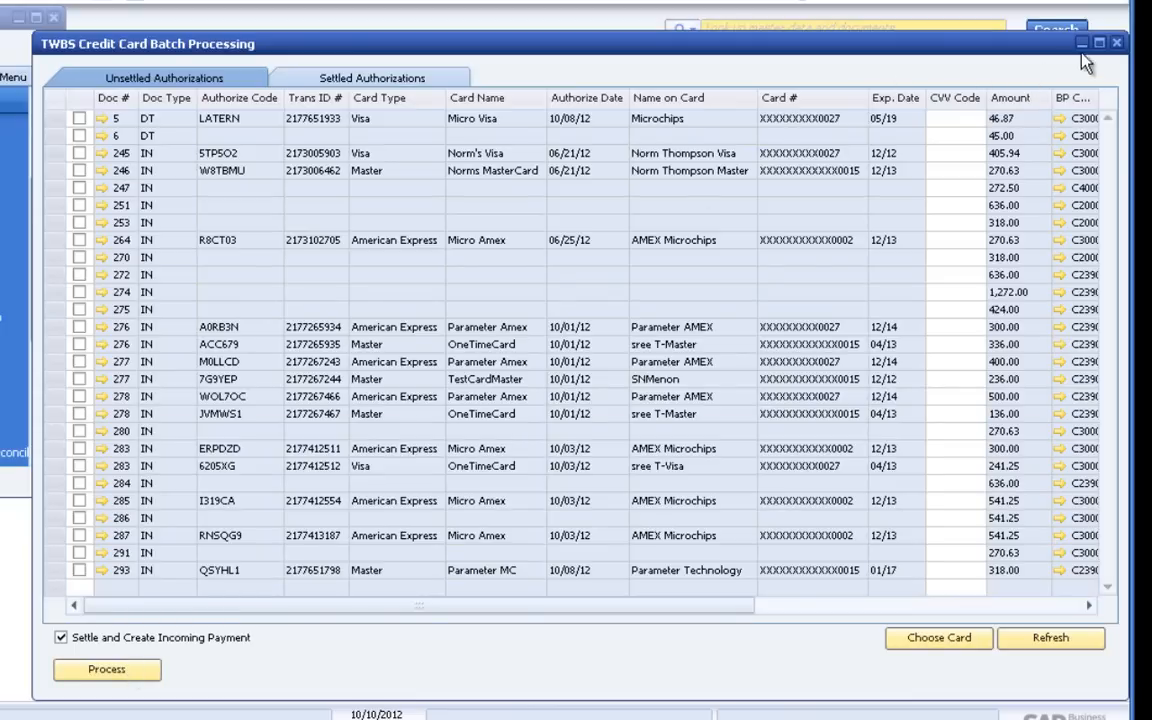
{"action": "left_click", "coordinate": [1116, 44]}
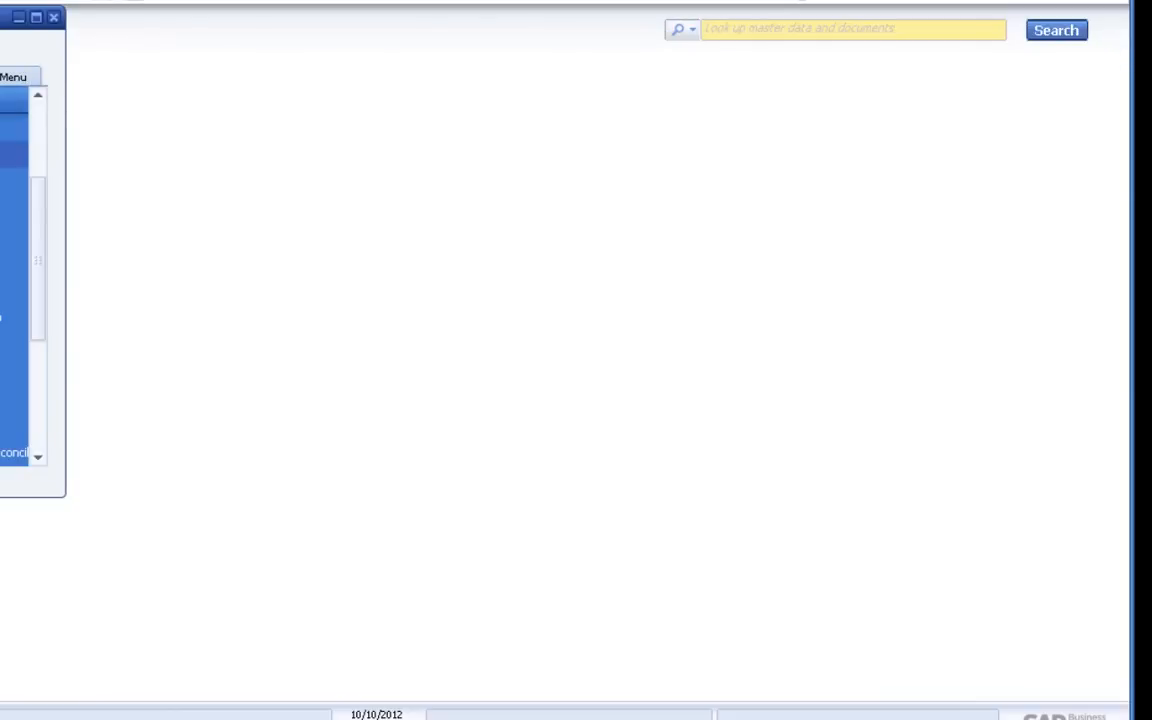
- Open the Incoming Payments form from the Banking module
{"action": "left_click", "coordinate": [10, 154]}
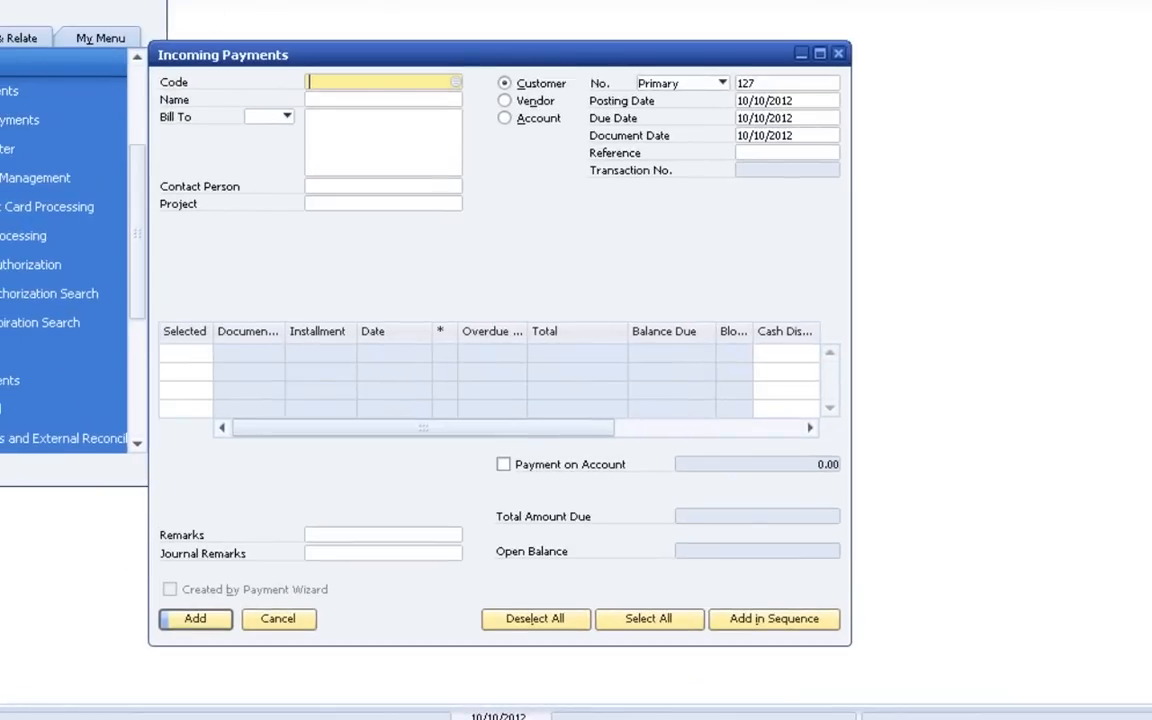